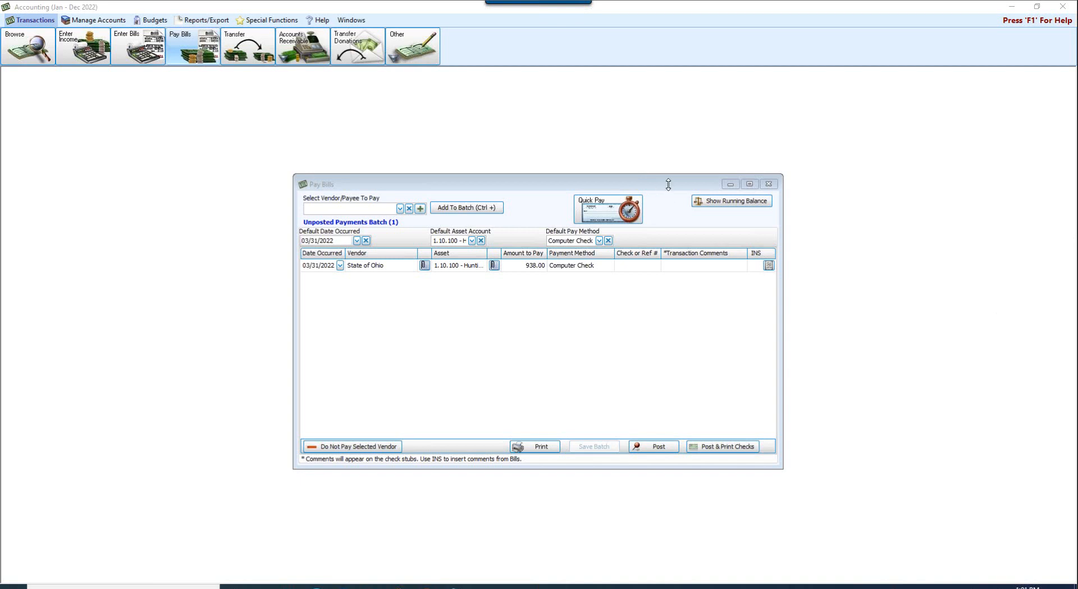
pyautogui.click(768, 185)
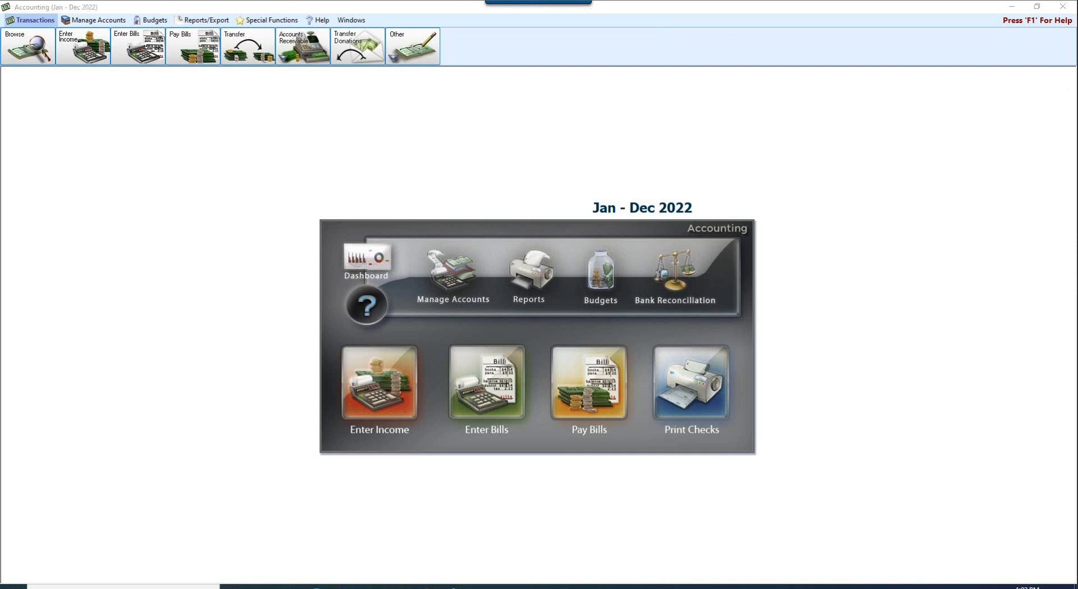
pyautogui.moveTo(649, 333)
pyautogui.mouseDown()
pyautogui.moveTo(681, 327)
pyautogui.moveTo(753, 340)
pyautogui.moveTo(762, 394)
pyautogui.moveTo(718, 433)
pyautogui.mouseUp()
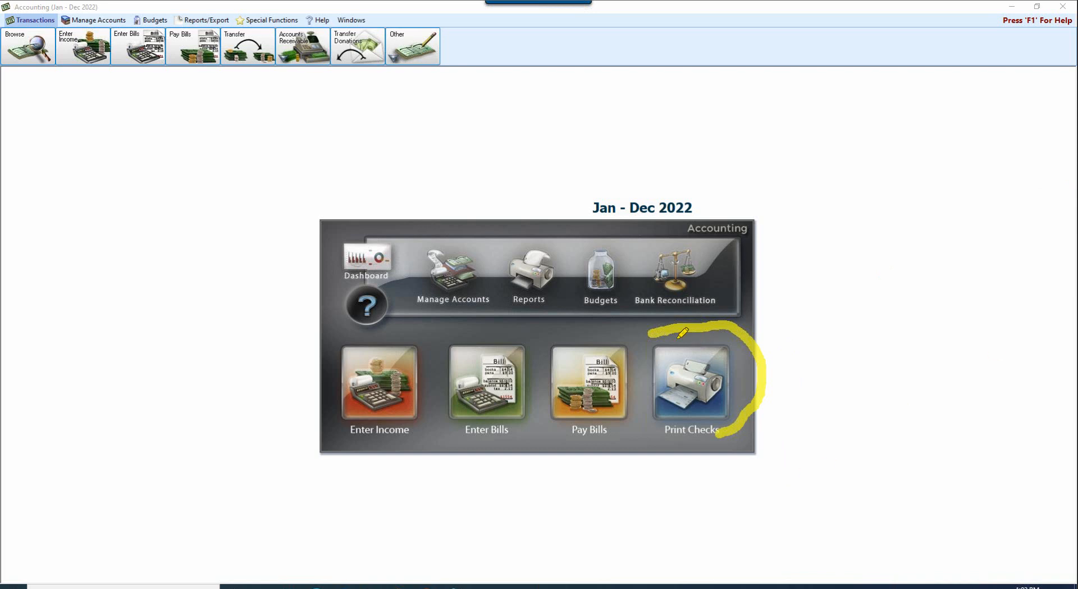
pyautogui.moveTo(650, 339)
pyautogui.mouseDown()
pyautogui.moveTo(643, 393)
pyautogui.moveTo(699, 437)
pyautogui.moveTo(748, 419)
pyautogui.mouseUp()
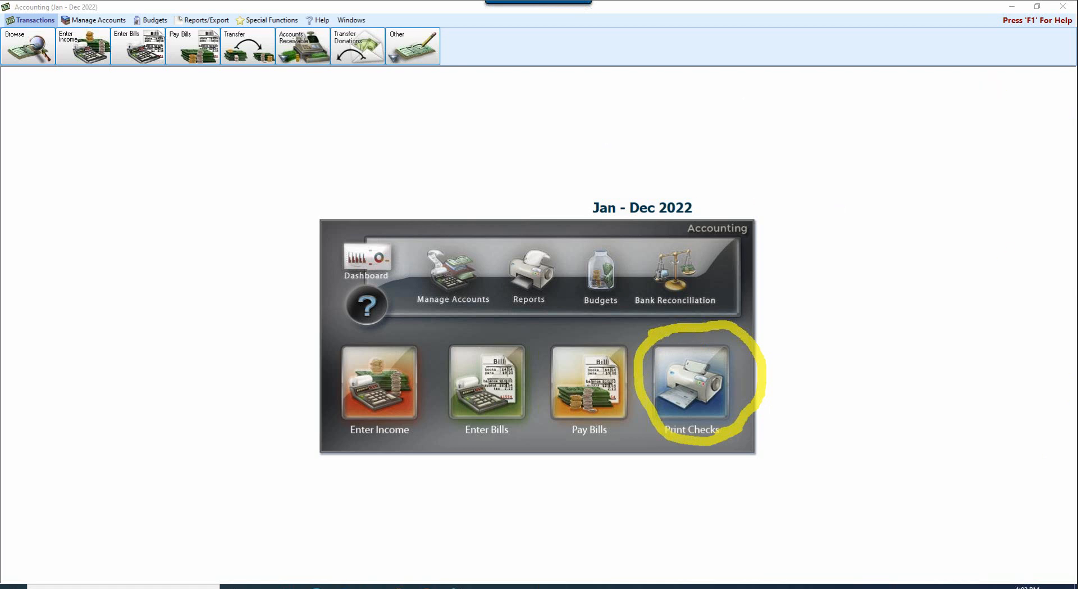
pyautogui.click(189, 21)
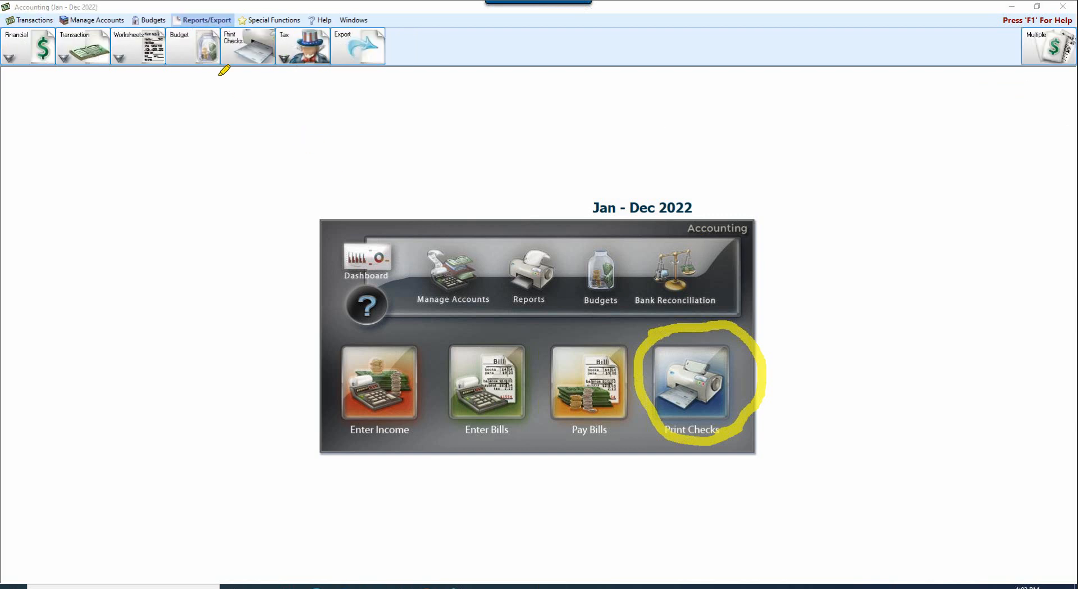
pyautogui.moveTo(203, 40)
pyautogui.mouseDown()
pyautogui.moveTo(231, 23)
pyautogui.moveTo(264, 23)
pyautogui.moveTo(284, 70)
pyautogui.moveTo(228, 68)
pyautogui.moveTo(223, 29)
pyautogui.mouseUp()
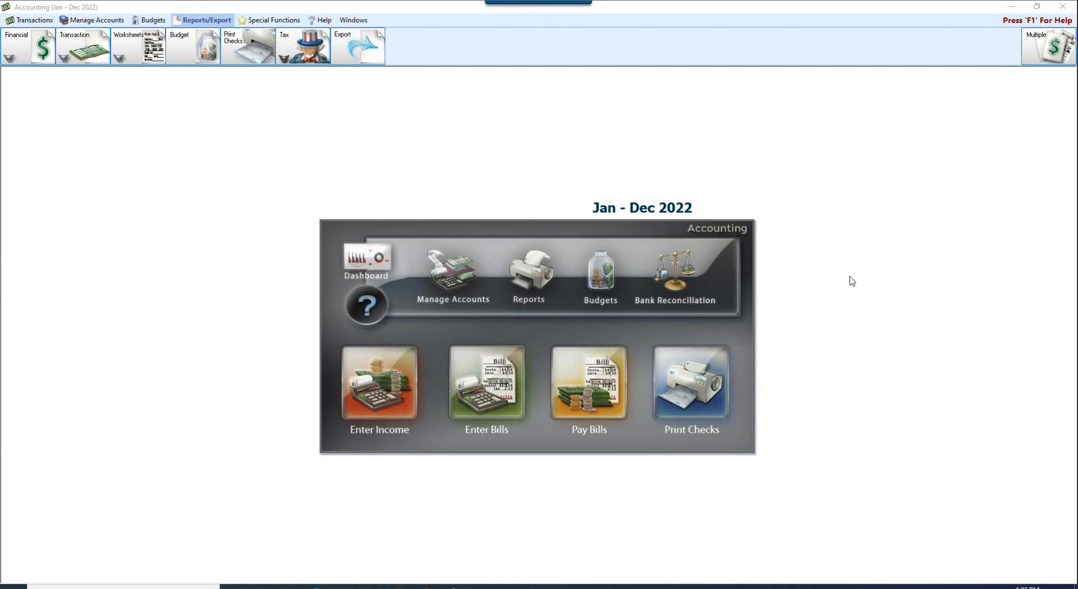
# Open Pay Bills and post the State of Ohio payment with check printing, declining the transaction printout
pyautogui.click(579, 383)
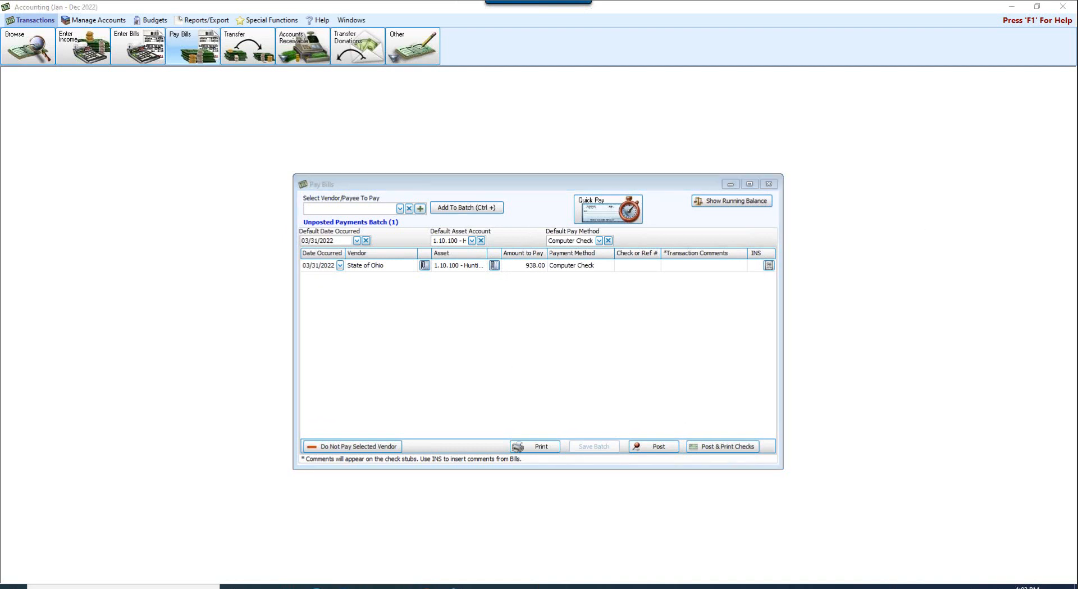
pyautogui.moveTo(678, 449)
pyautogui.mouseDown()
pyautogui.moveTo(694, 425)
pyautogui.moveTo(772, 418)
pyautogui.moveTo(769, 468)
pyautogui.moveTo(659, 446)
pyautogui.moveTo(720, 420)
pyautogui.mouseUp()
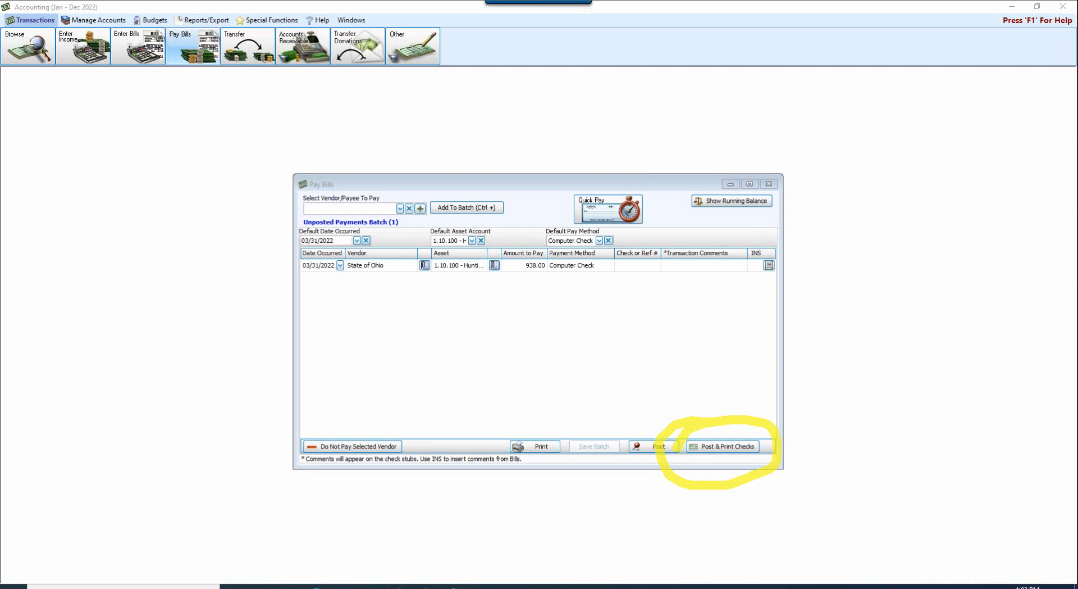
pyautogui.press('Escape')
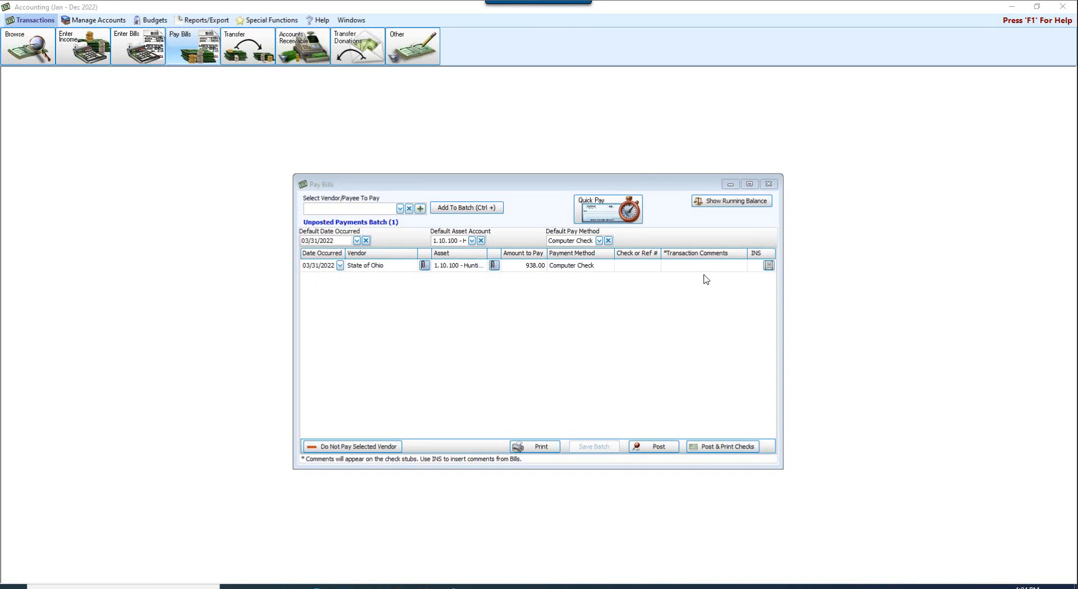
pyautogui.click(710, 448)
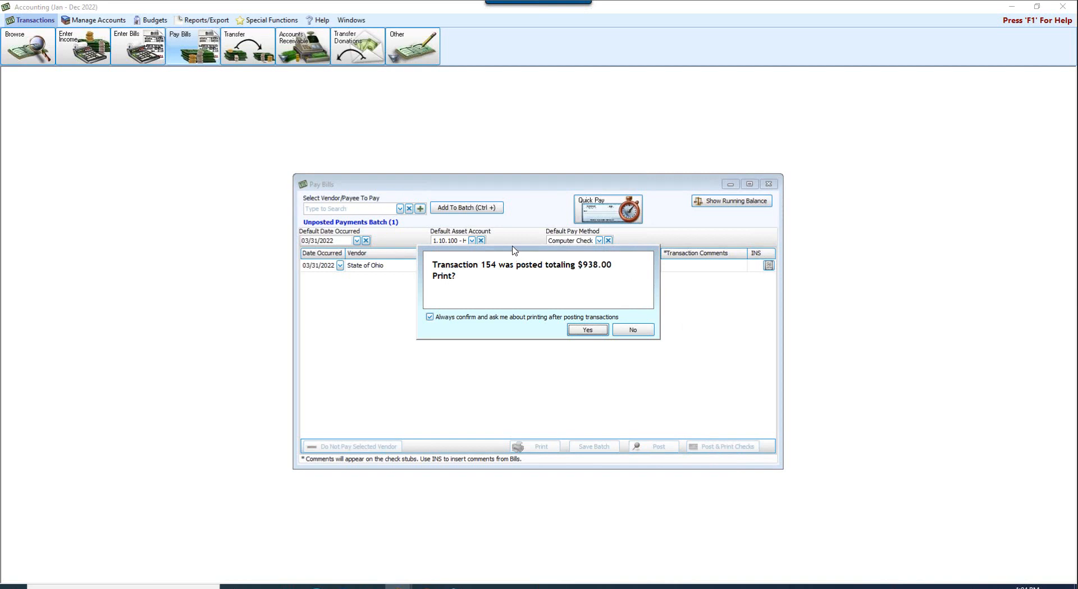
pyautogui.click(634, 330)
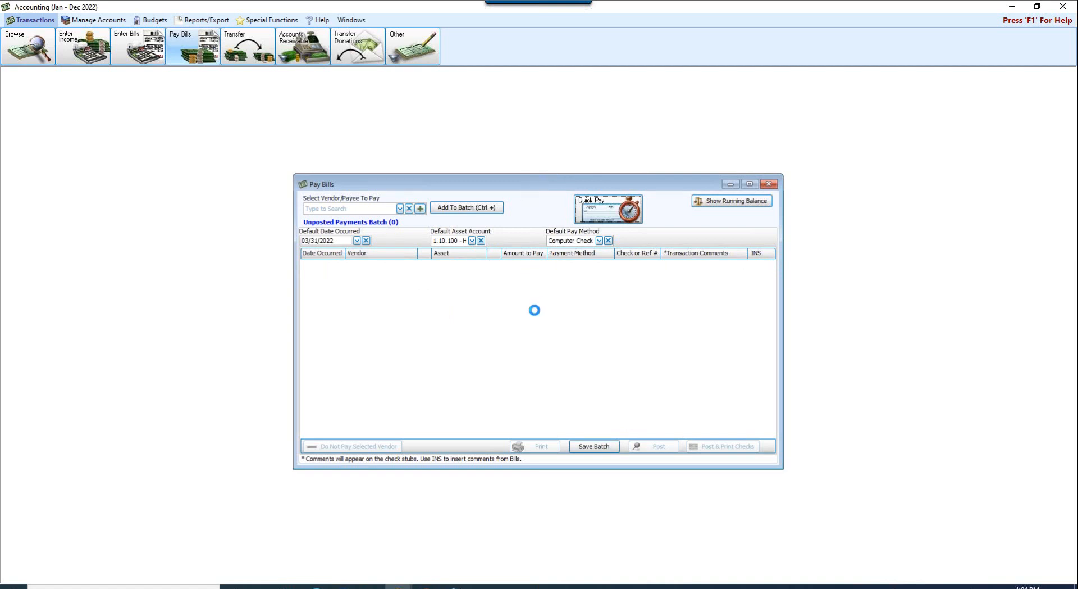
# Set the check date for the checks waiting to print to 04/01/2022
pyautogui.moveTo(389, 189); pyautogui.dragTo(562, 209)
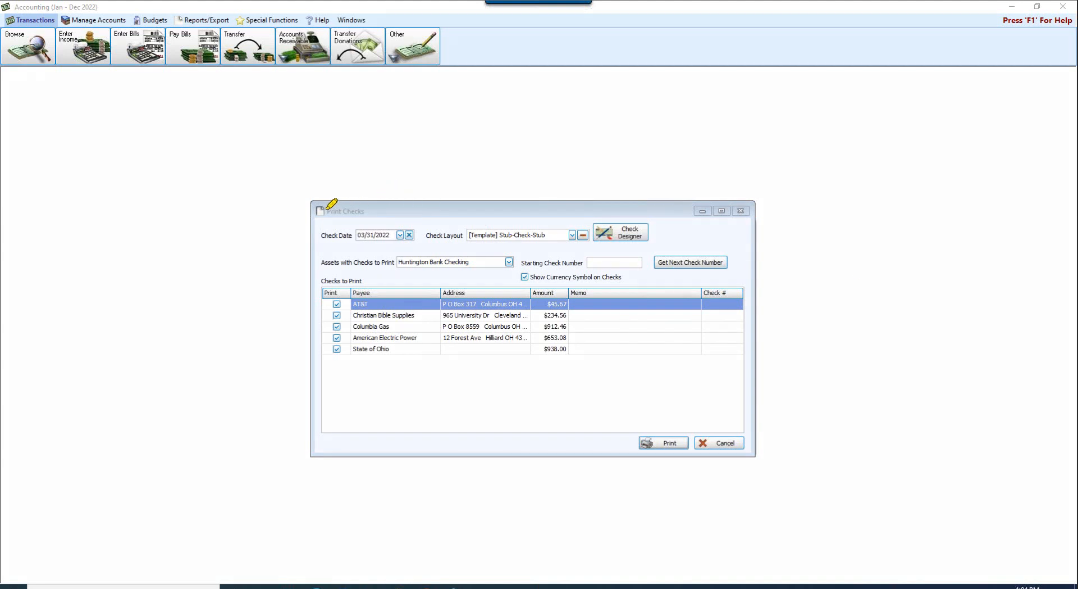
pyautogui.moveTo(333, 220)
pyautogui.mouseDown()
pyautogui.moveTo(406, 217)
pyautogui.moveTo(428, 235)
pyautogui.moveTo(334, 214)
pyautogui.moveTo(345, 208)
pyautogui.mouseUp()
pyautogui.click(368, 235)
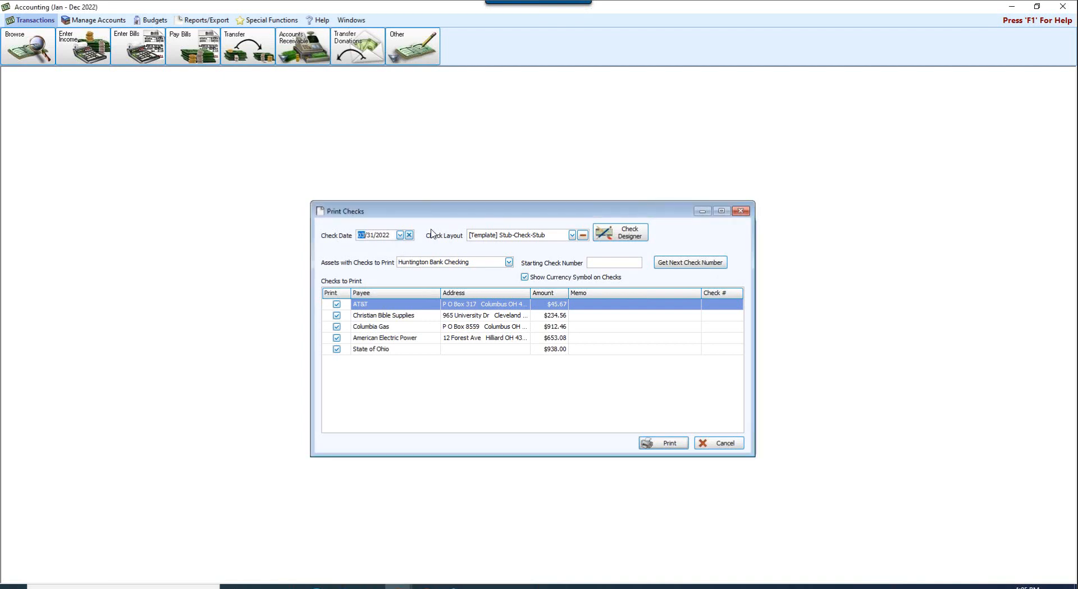
pyautogui.write('04/01')
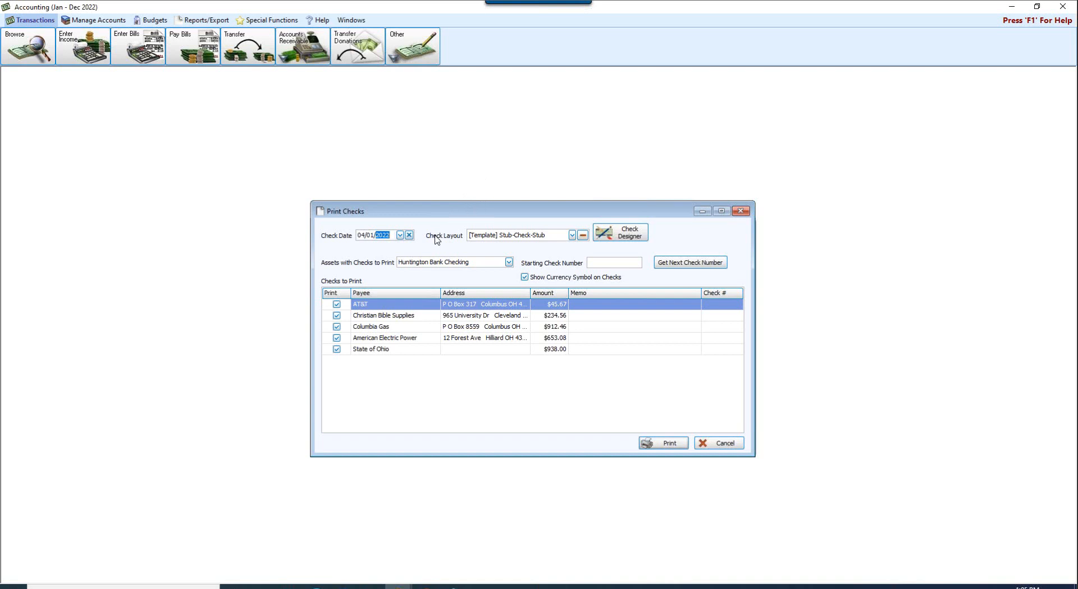
# Review the available check layouts and the asset accounts that have checks to print
pyautogui.click(572, 236)
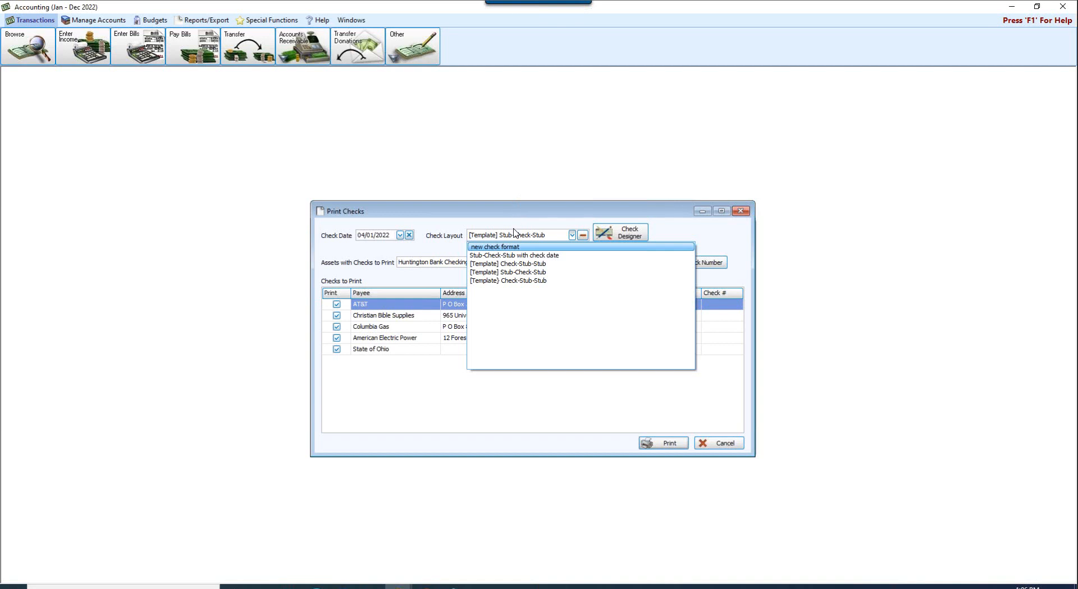
pyautogui.click(518, 211)
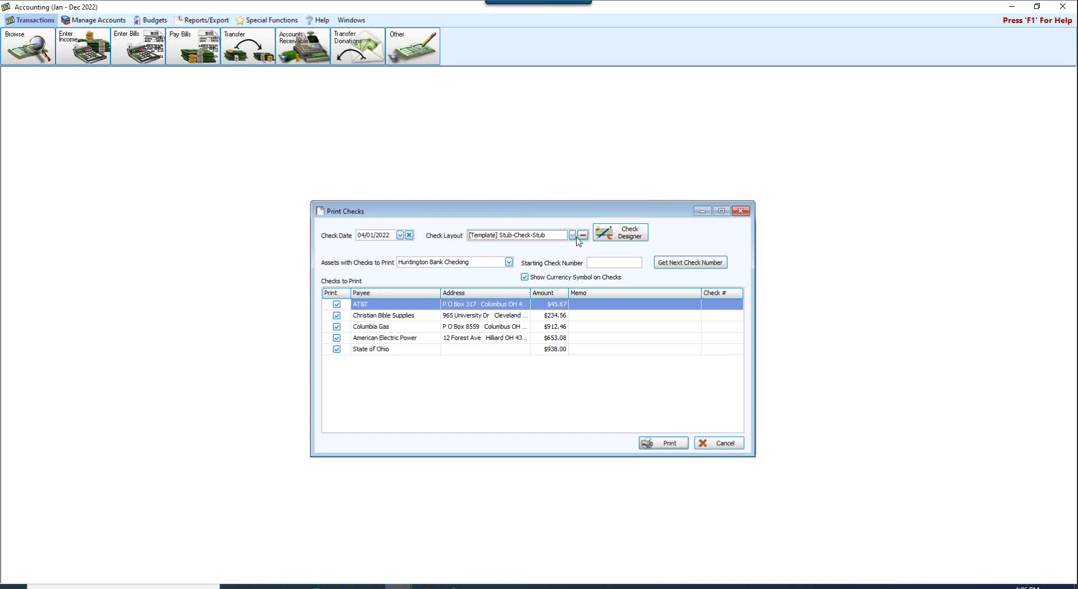
pyautogui.click(573, 235)
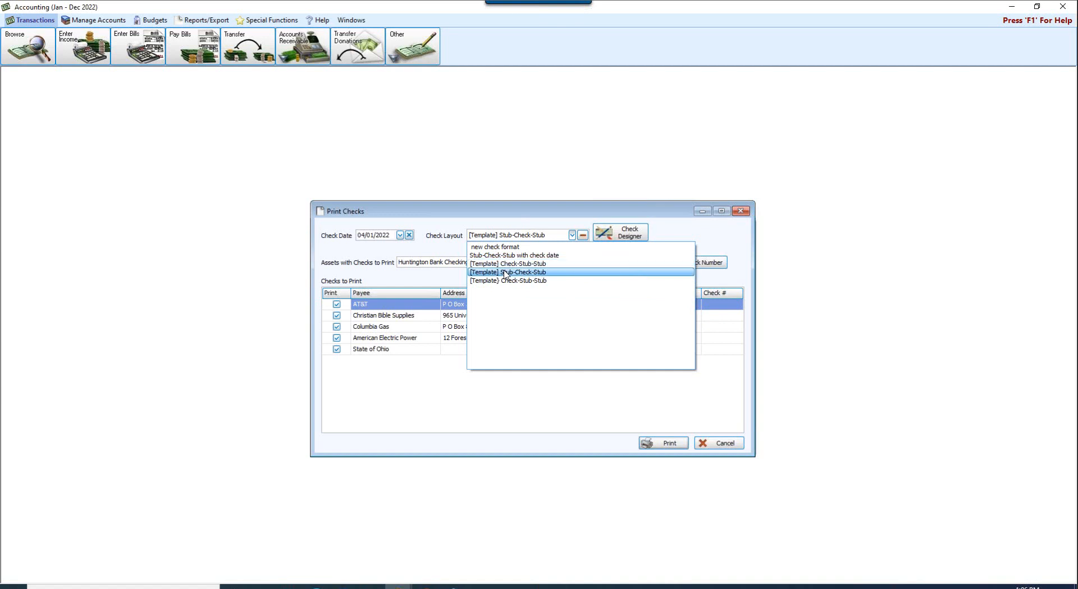
pyautogui.click(522, 205)
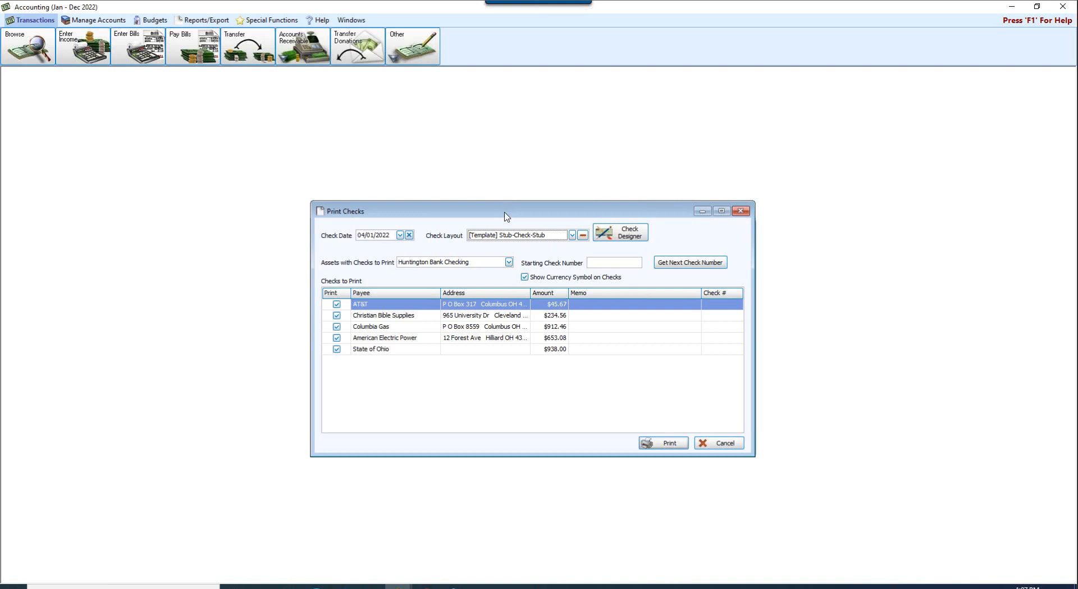
pyautogui.click(632, 303)
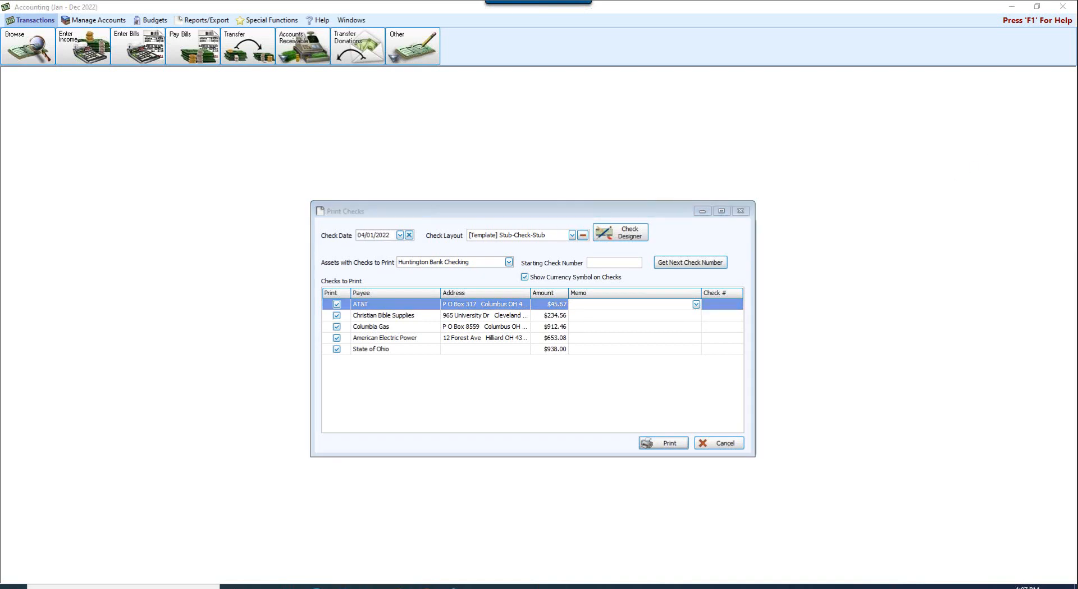
pyautogui.moveTo(560, 227)
pyautogui.mouseDown()
pyautogui.moveTo(679, 203)
pyautogui.moveTo(684, 242)
pyautogui.moveTo(605, 246)
pyautogui.moveTo(577, 205)
pyautogui.moveTo(614, 197)
pyautogui.mouseUp()
pyautogui.click(509, 263)
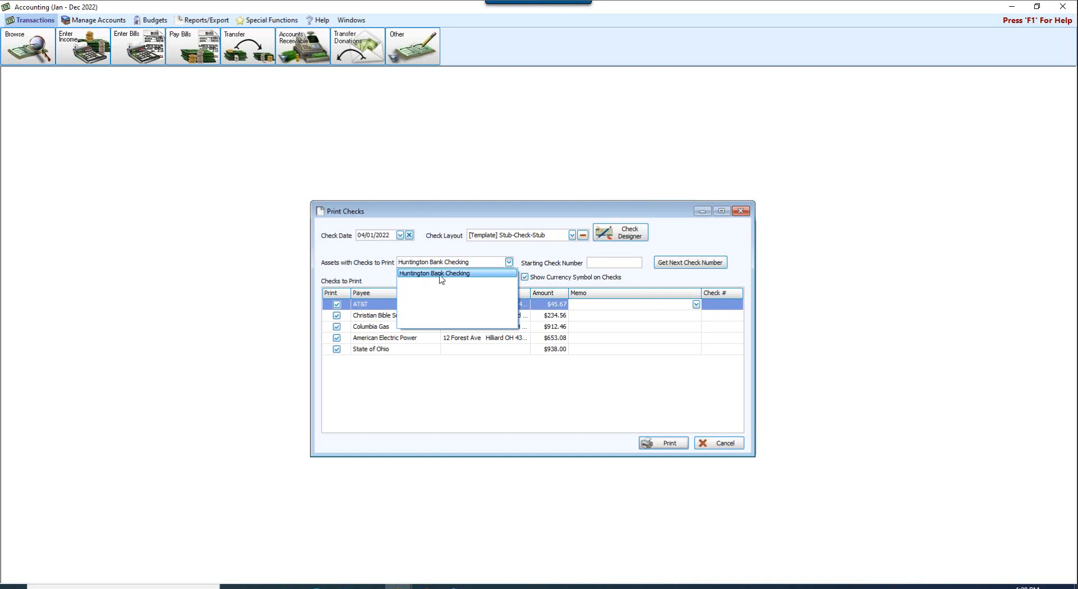
pyautogui.click(456, 200)
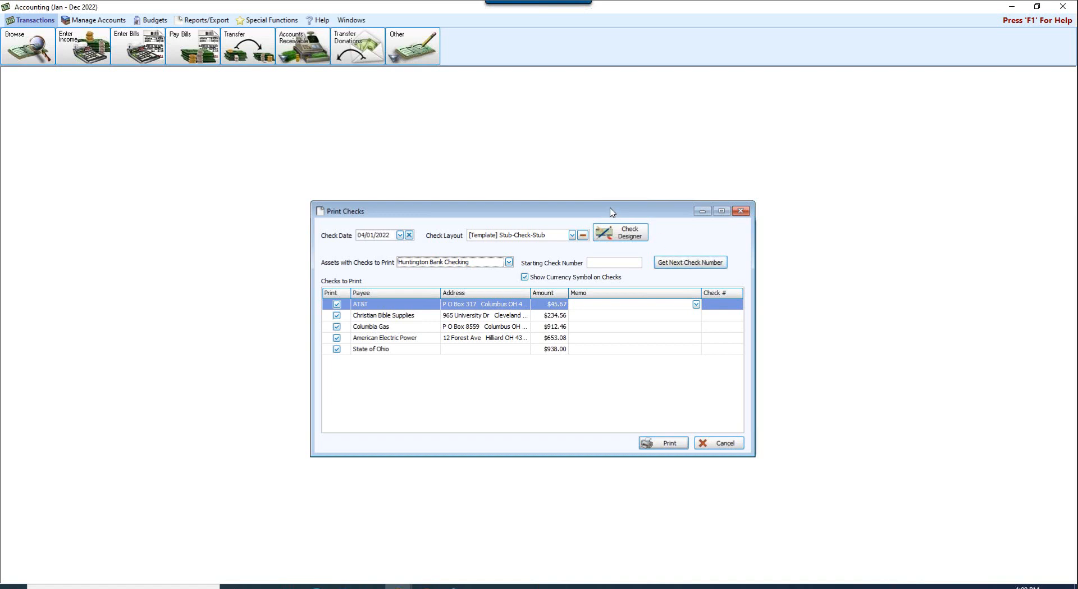
# Assign the next available starting check number to the Huntington Bank Checking checks, with the currency symbol shown on checks
pyautogui.click(680, 263)
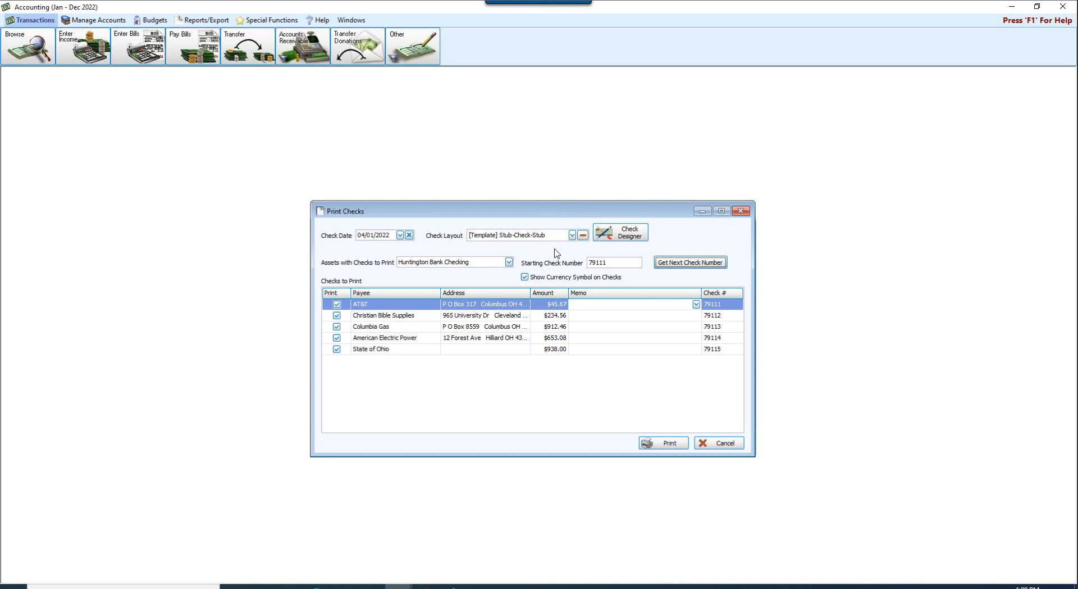
pyautogui.click(525, 277)
pyautogui.click(525, 277)
pyautogui.click(525, 277)
# Exclude the State of Ohio and American Electric Power checks from printing, and include both again
pyautogui.click(337, 349)
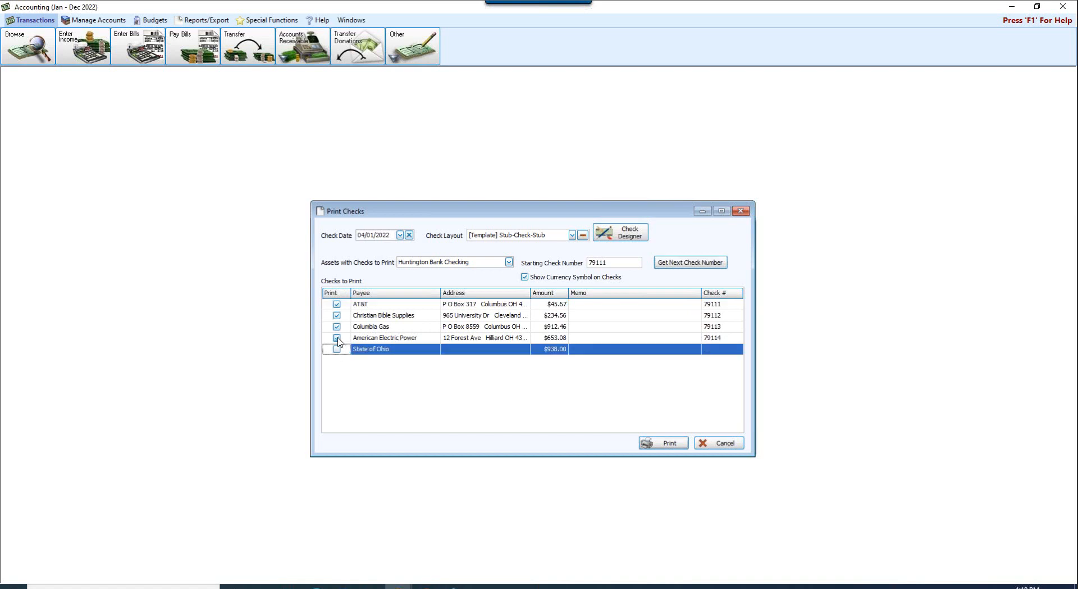
pyautogui.click(337, 338)
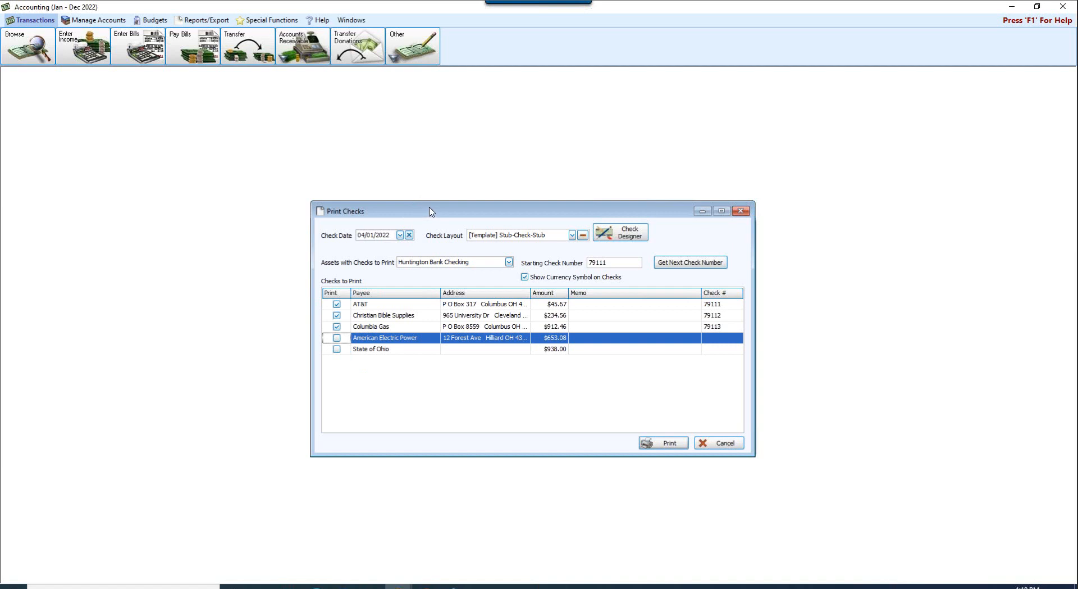
pyautogui.click(337, 337)
pyautogui.click(337, 349)
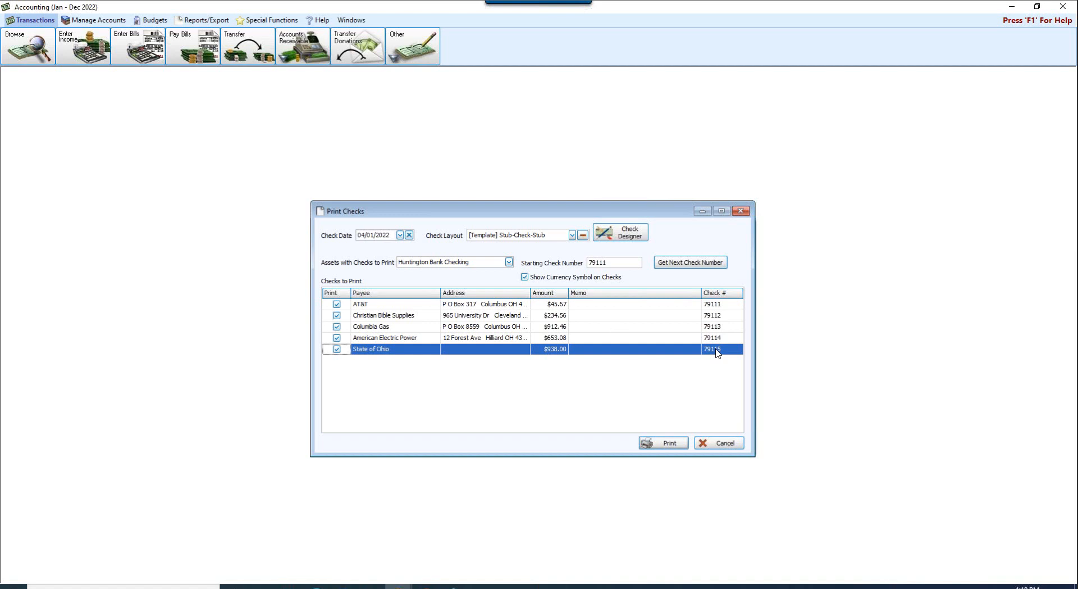
# Enter "Test Memo" as the memo on the AT&T check
pyautogui.click(409, 316)
pyautogui.click(409, 307)
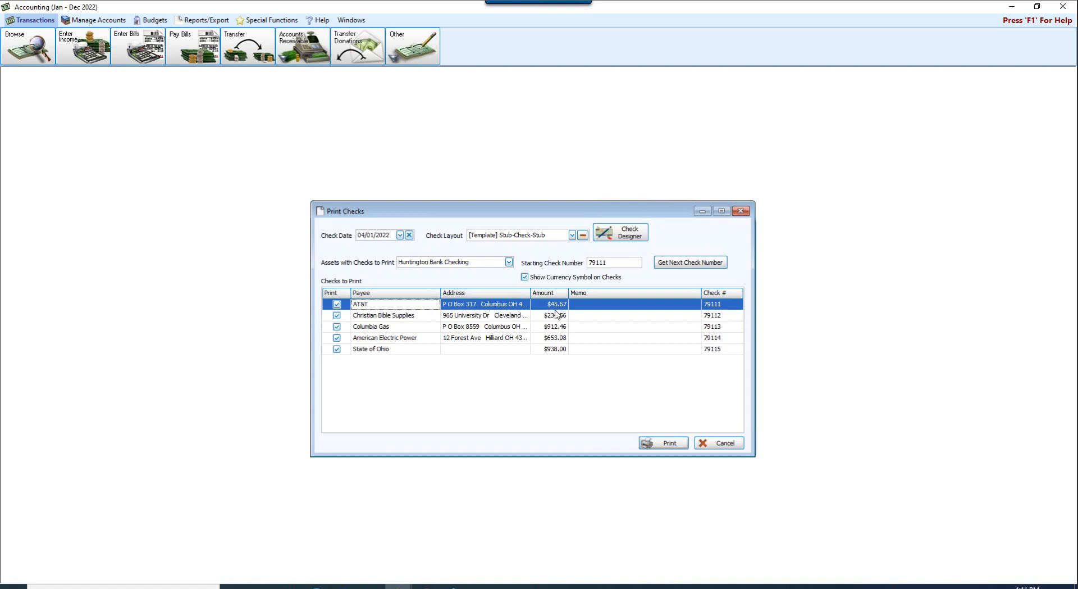
pyautogui.click(602, 304)
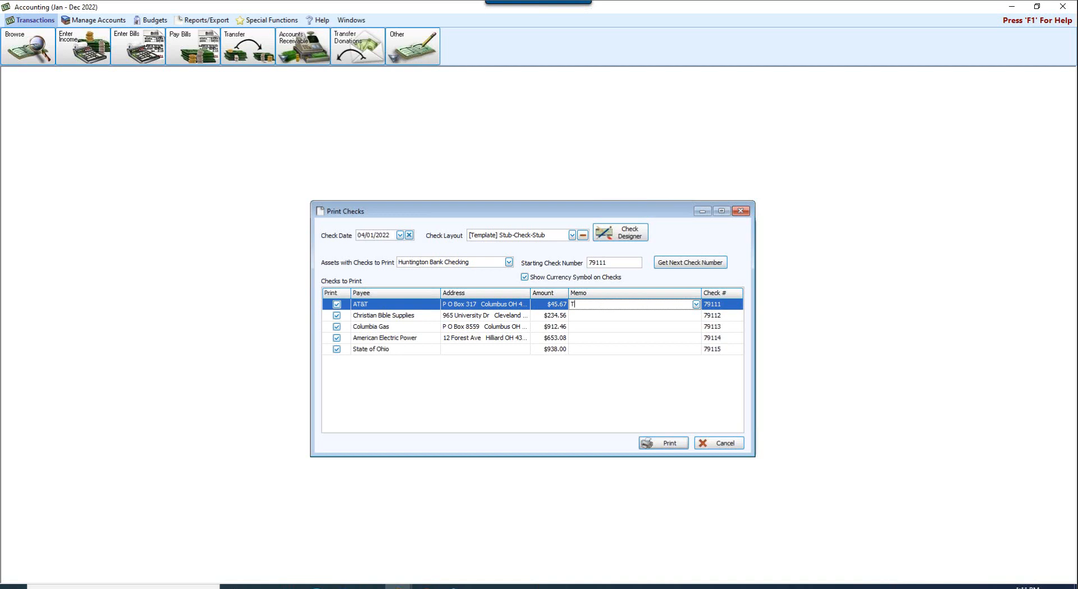
pyautogui.write('t Memo')
# Enter "State Tax ID #" followed by the tax ID number as the memo on the State of Ohio check
pyautogui.click(599, 351)
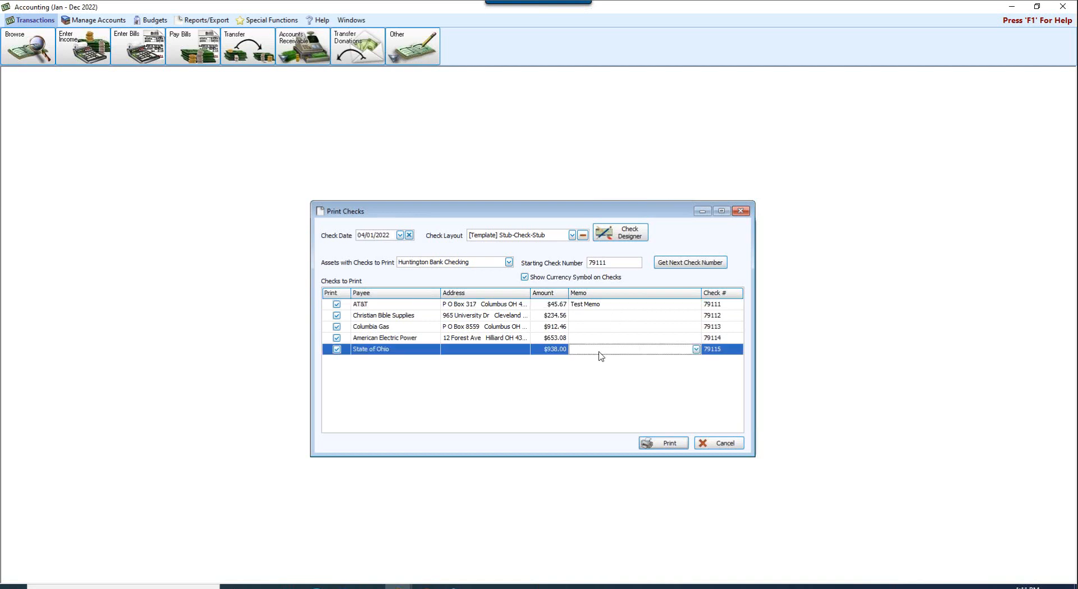
pyautogui.write('Ta')
pyautogui.press('BackSpace')
pyautogui.press('BackSpace')
pyautogui.press('BackSpace')
pyautogui.press('BackSpace')
pyautogui.write('tate Ta')
pyautogui.write('x ID #  12-123')
# Preview the checks and examine the AT&T check's memo placement, the check portion and its stubs
pyautogui.click(669, 445)
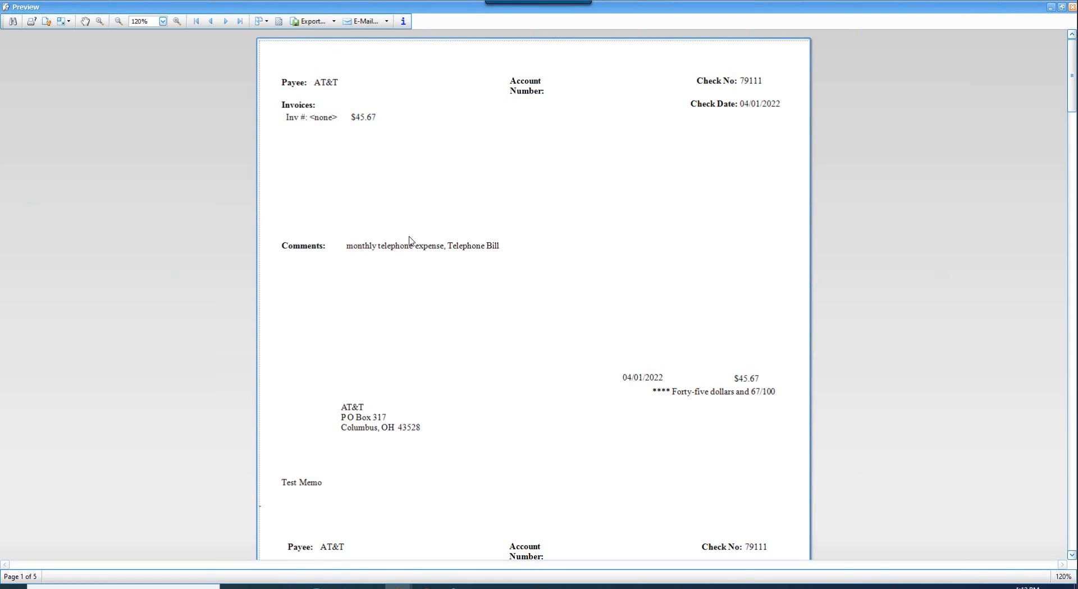
pyautogui.scroll(-3, 422, 242)
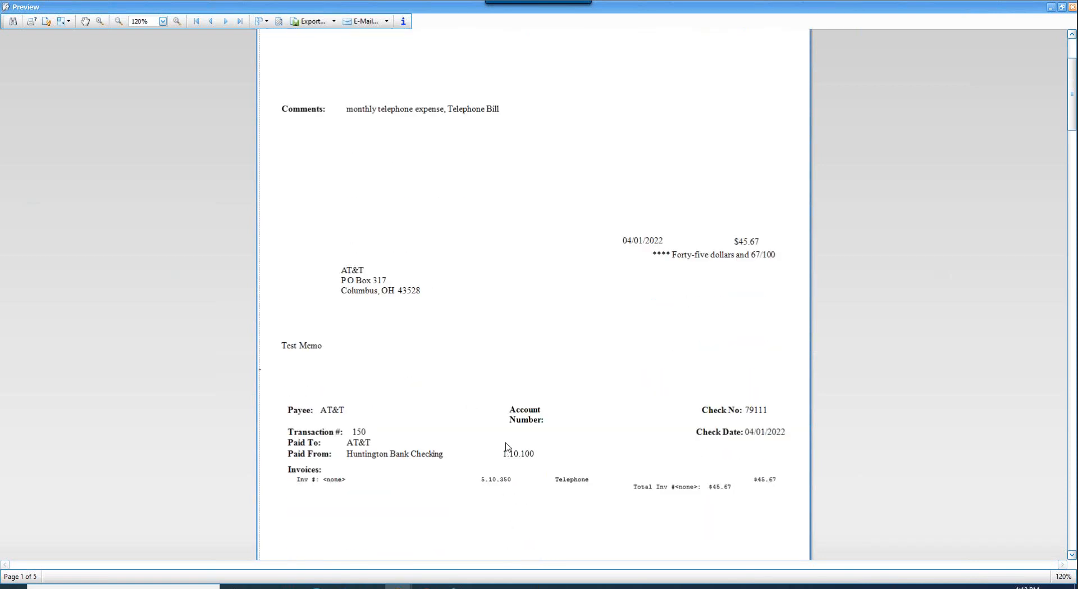
pyautogui.scroll(-2, 410, 413)
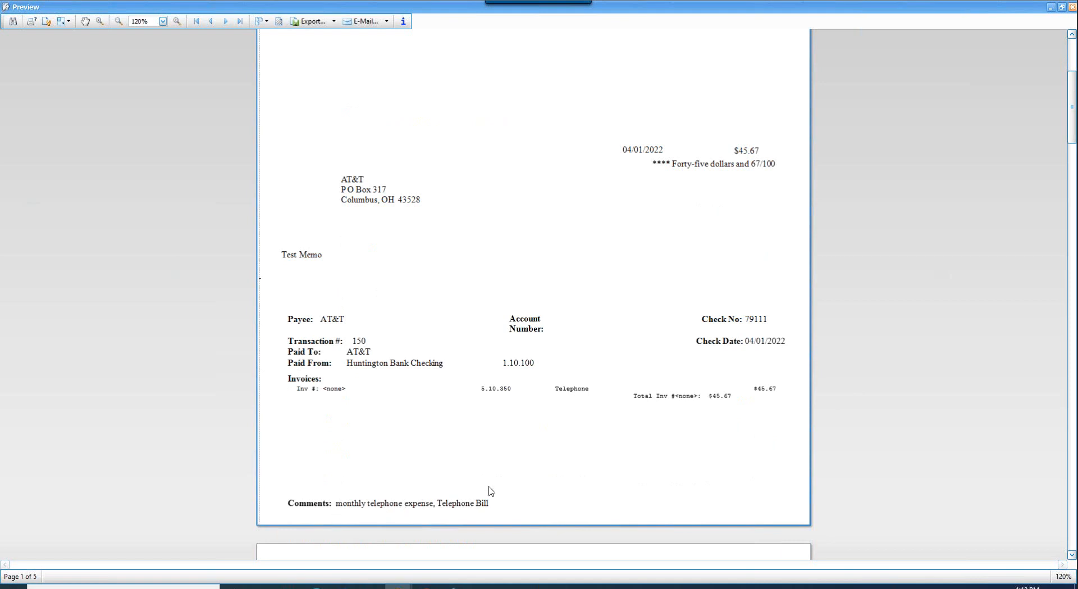
pyautogui.scroll(1, 491, 488)
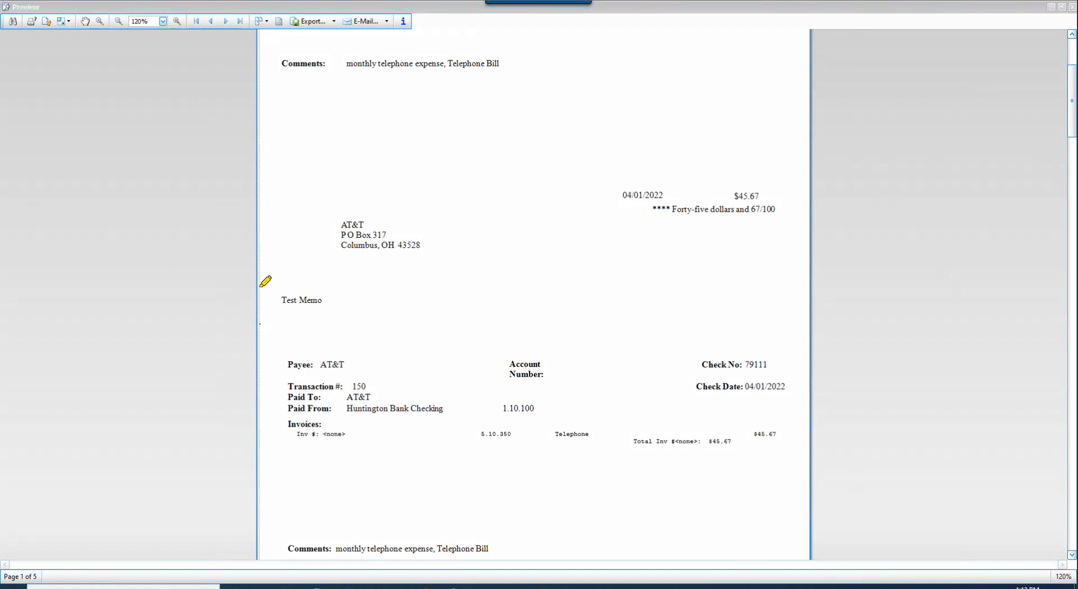
pyautogui.moveTo(267, 281)
pyautogui.mouseDown()
pyautogui.moveTo(305, 272)
pyautogui.moveTo(348, 312)
pyautogui.moveTo(282, 319)
pyautogui.moveTo(263, 288)
pyautogui.moveTo(286, 279)
pyautogui.moveTo(356, 291)
pyautogui.mouseUp()
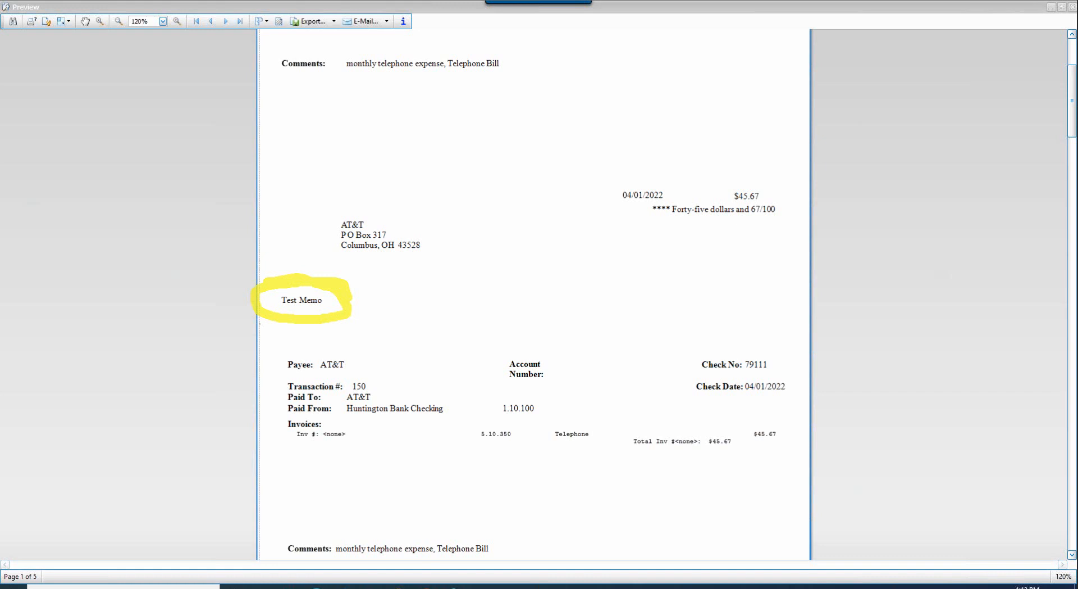
pyautogui.press('Escape')
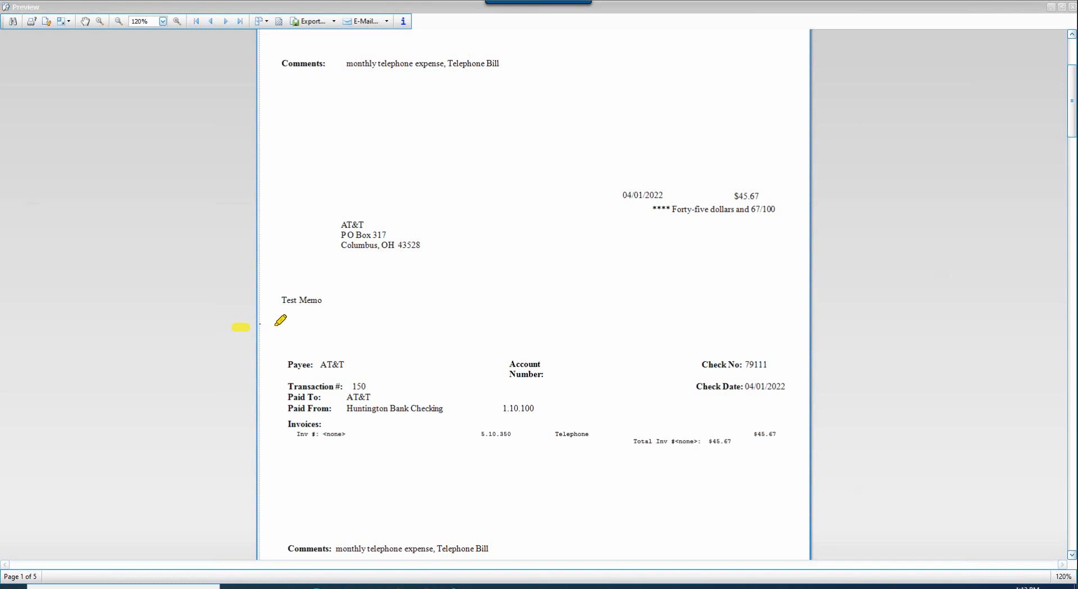
pyautogui.moveTo(266, 325); pyautogui.dragTo(798, 322)
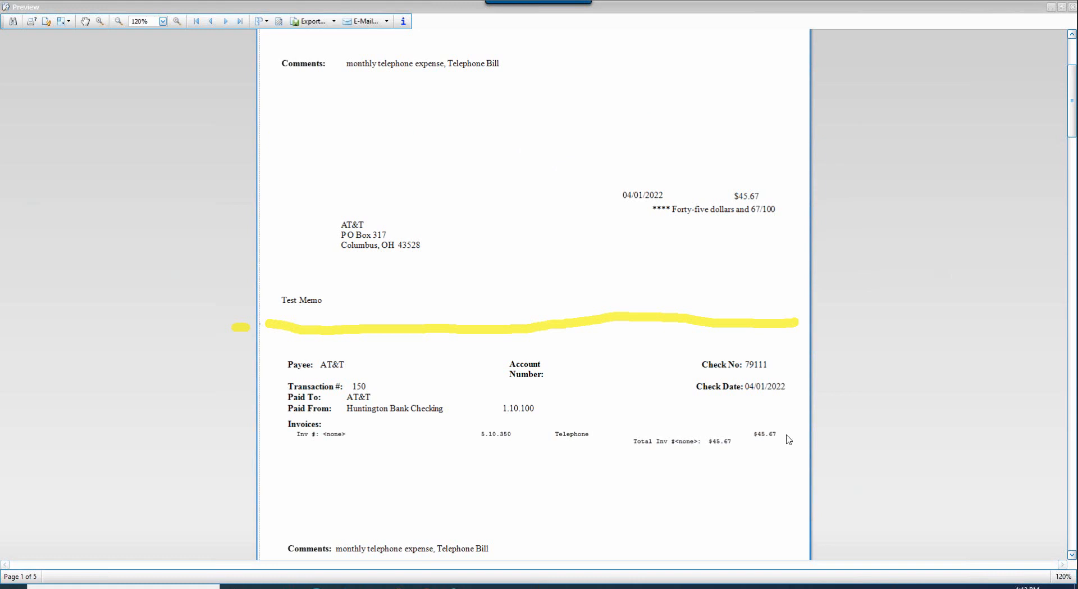
pyautogui.scroll(-5, 786, 438)
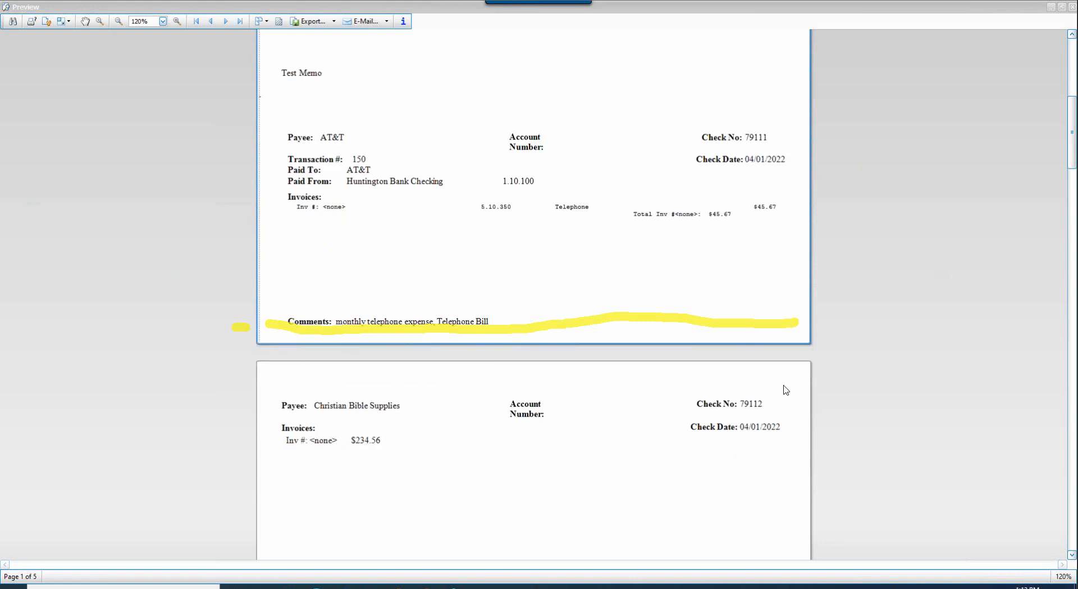
# Examine the remaining checks in the preview, through to the memo placement on the State of Ohio check
pyautogui.scroll(-7, 789, 388)
pyautogui.scroll(-5, 828, 358)
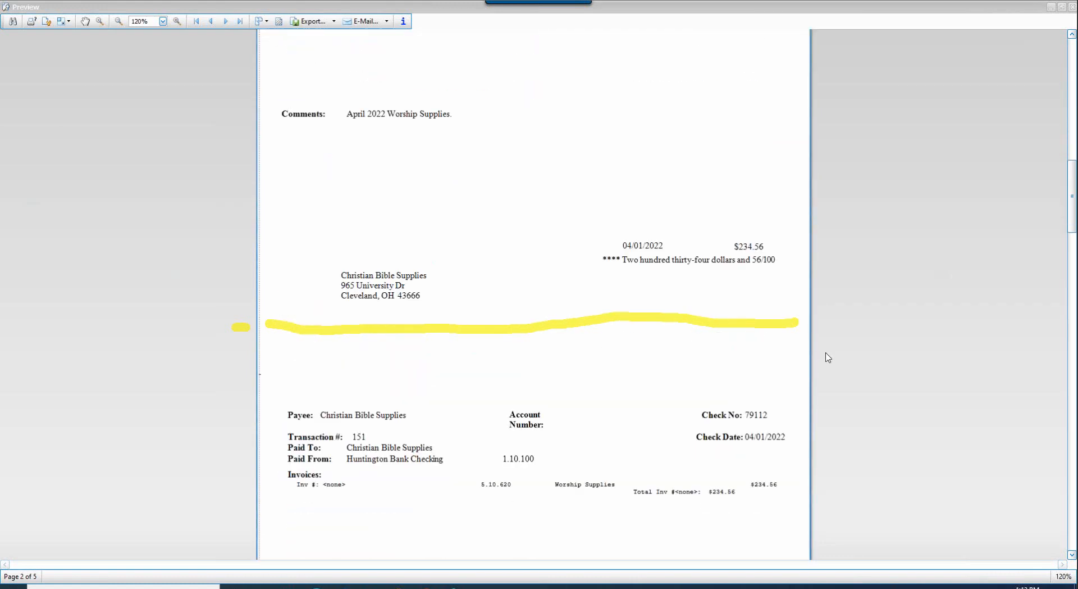
pyautogui.scroll(-4, 898, 331)
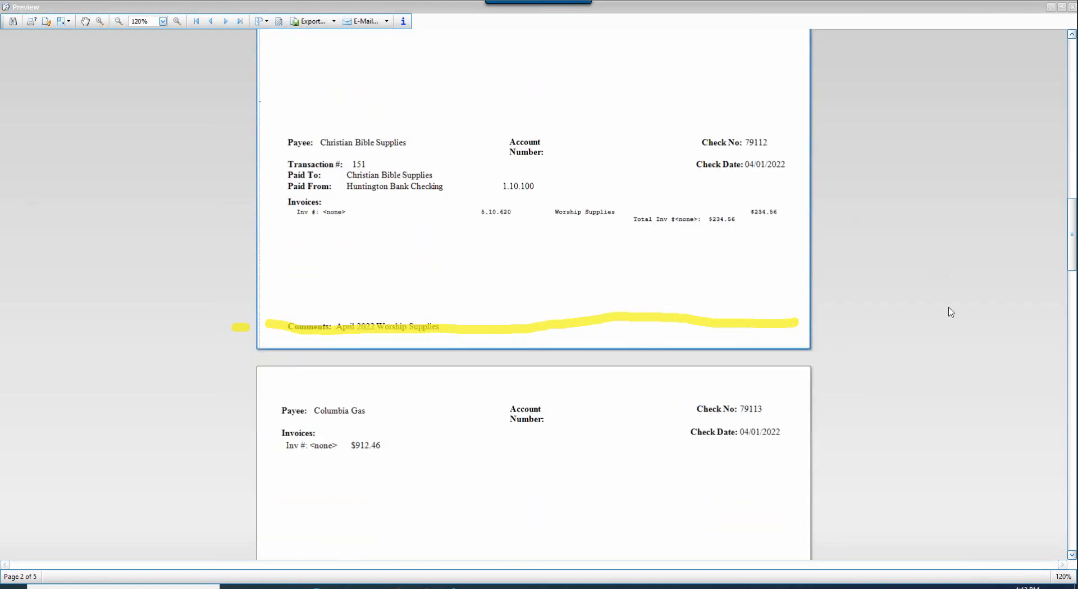
pyautogui.moveTo(1072, 233); pyautogui.dragTo(1072, 408)
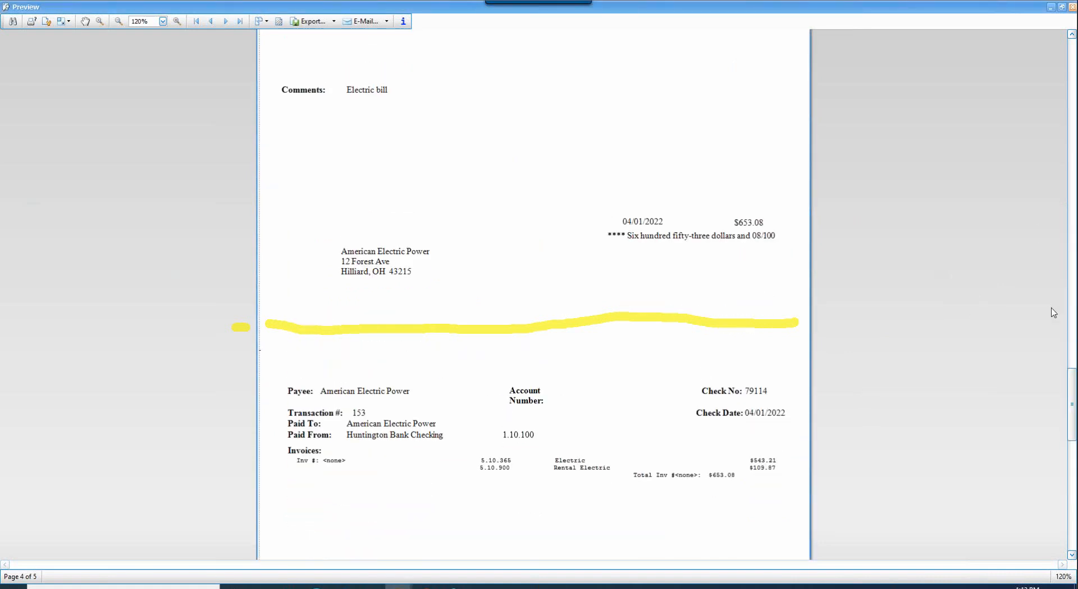
pyautogui.scroll(-9, 962, 228)
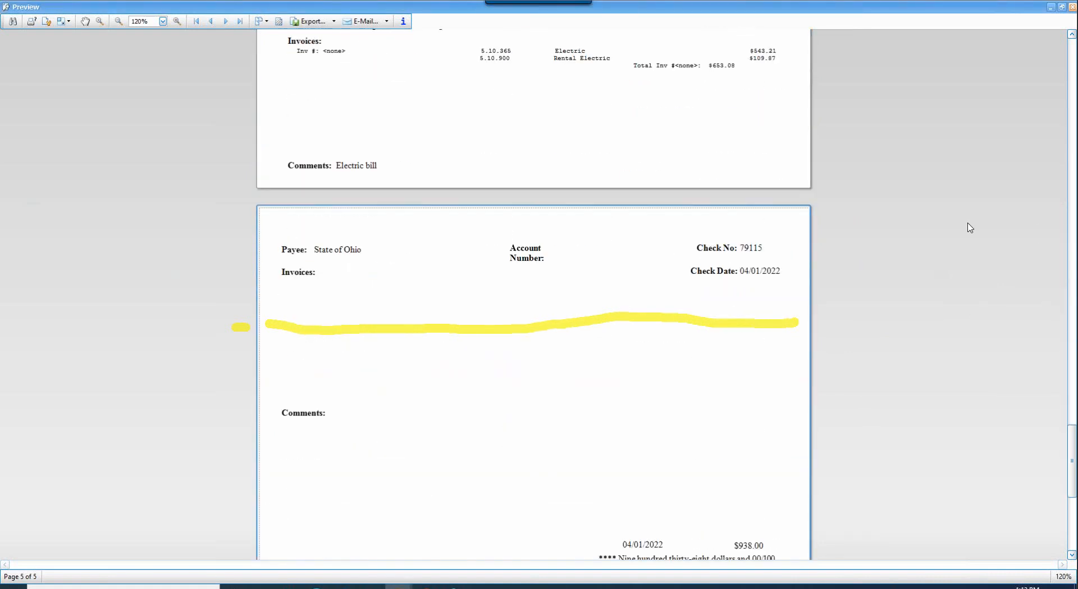
pyautogui.scroll(-3, 972, 228)
pyautogui.scroll(-3, 979, 230)
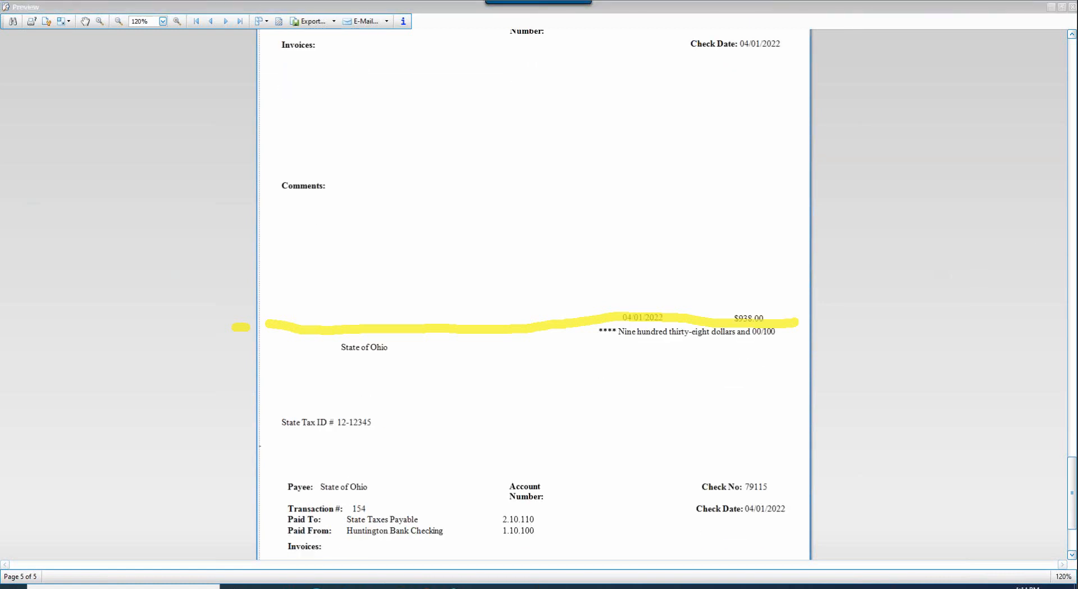
pyautogui.moveTo(262, 394)
pyautogui.mouseDown()
pyautogui.moveTo(332, 393)
pyautogui.moveTo(415, 412)
pyautogui.moveTo(349, 439)
pyautogui.moveTo(258, 402)
pyautogui.moveTo(287, 400)
pyautogui.mouseUp()
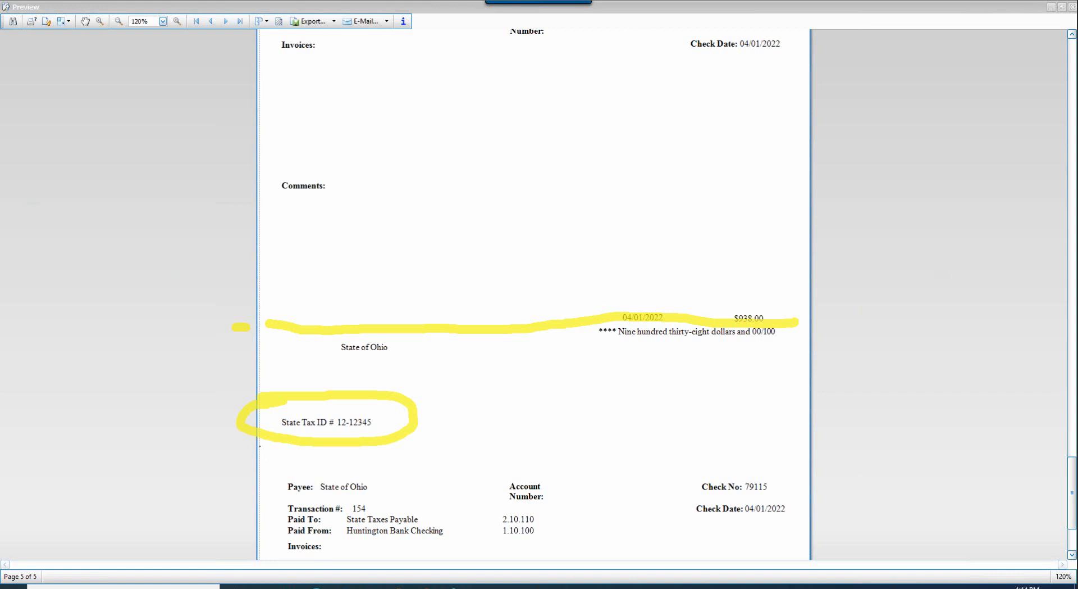
pyautogui.press('Escape')
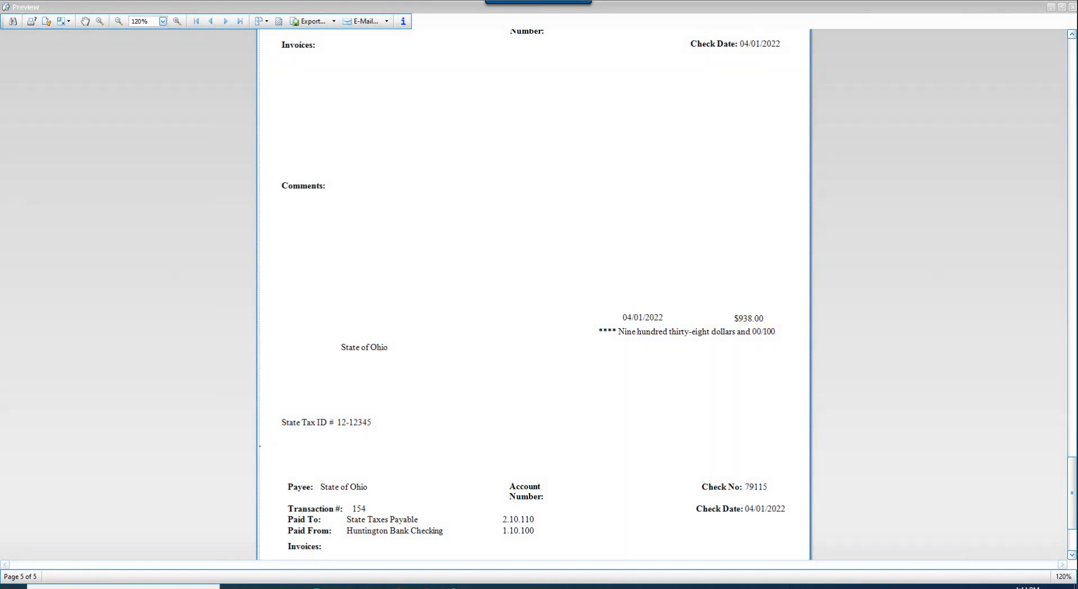
# Go back to the American Electric Power check and examine its mailing address, check portion and stub
pyautogui.scroll(5, 819, 341)
pyautogui.scroll(2, 818, 341)
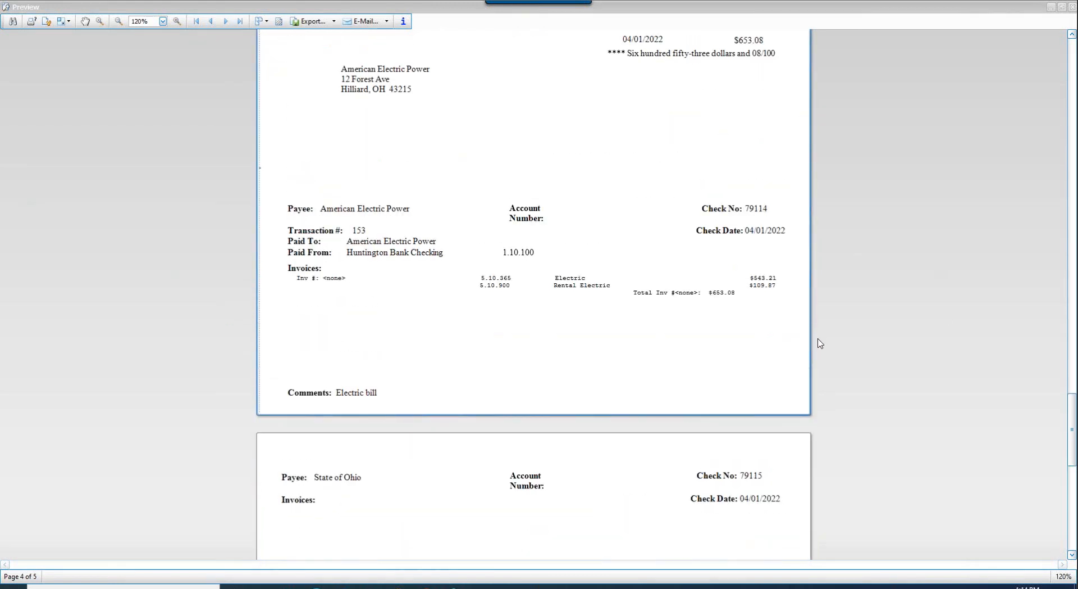
pyautogui.scroll(3, 623, 224)
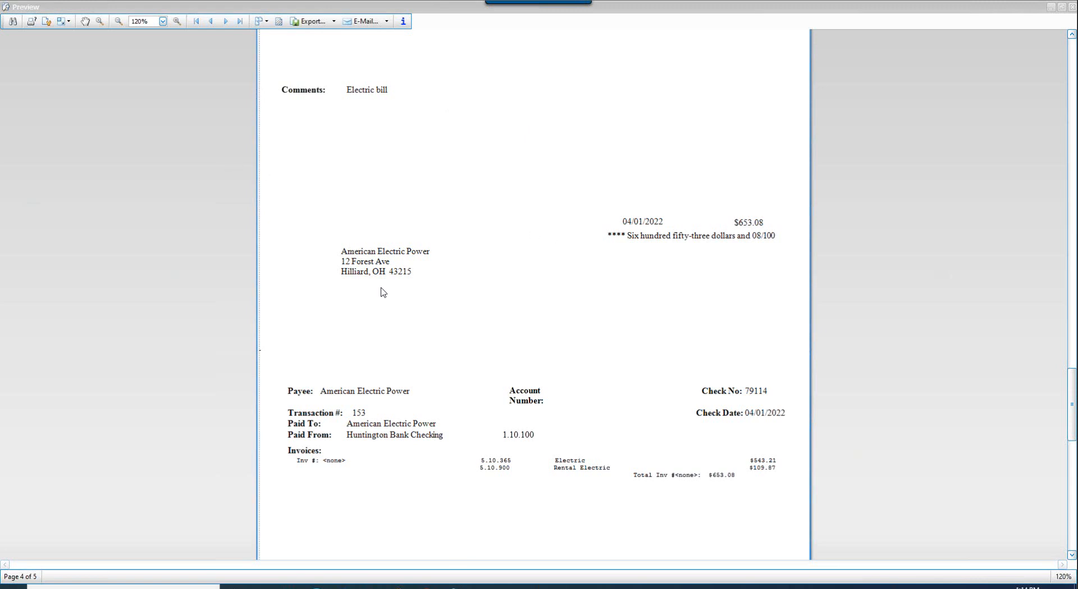
# Try to print all check pages with Microsoft Print to PDF, and cancel saving the output file
pyautogui.click(32, 23)
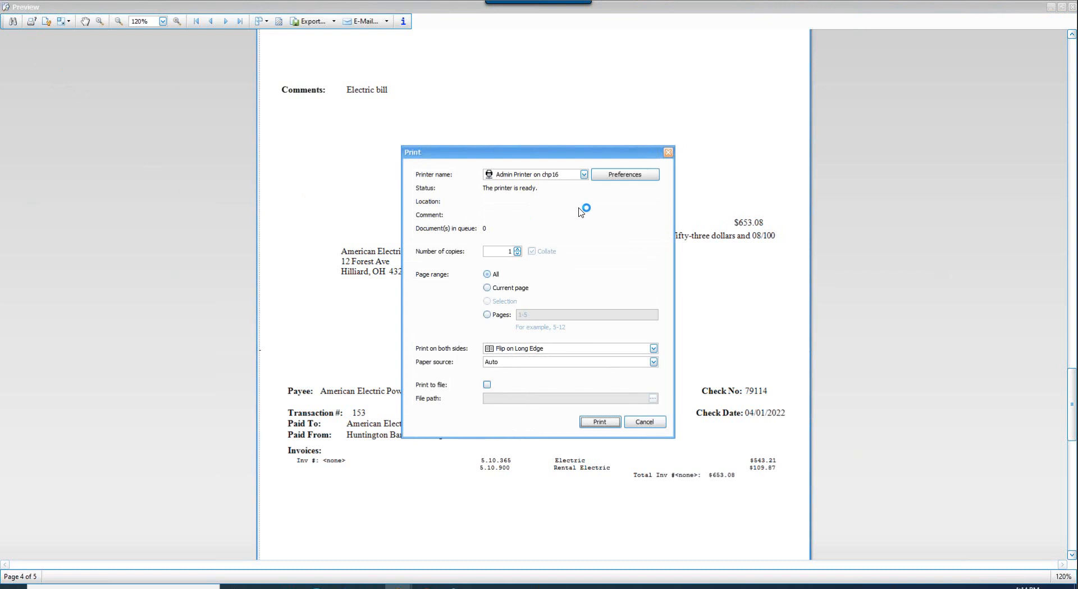
pyautogui.click(584, 175)
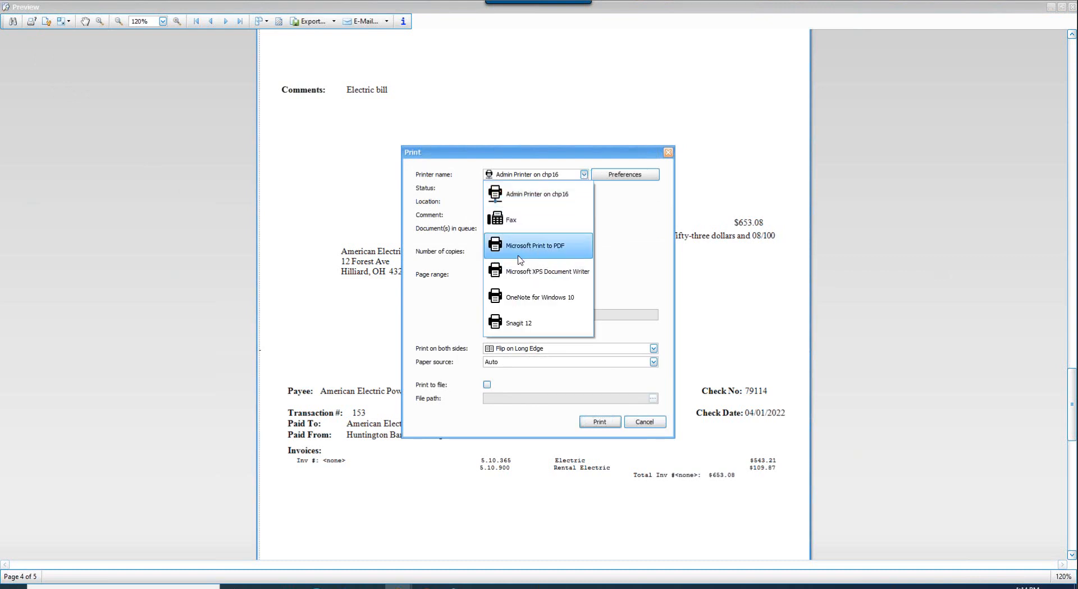
pyautogui.click(533, 246)
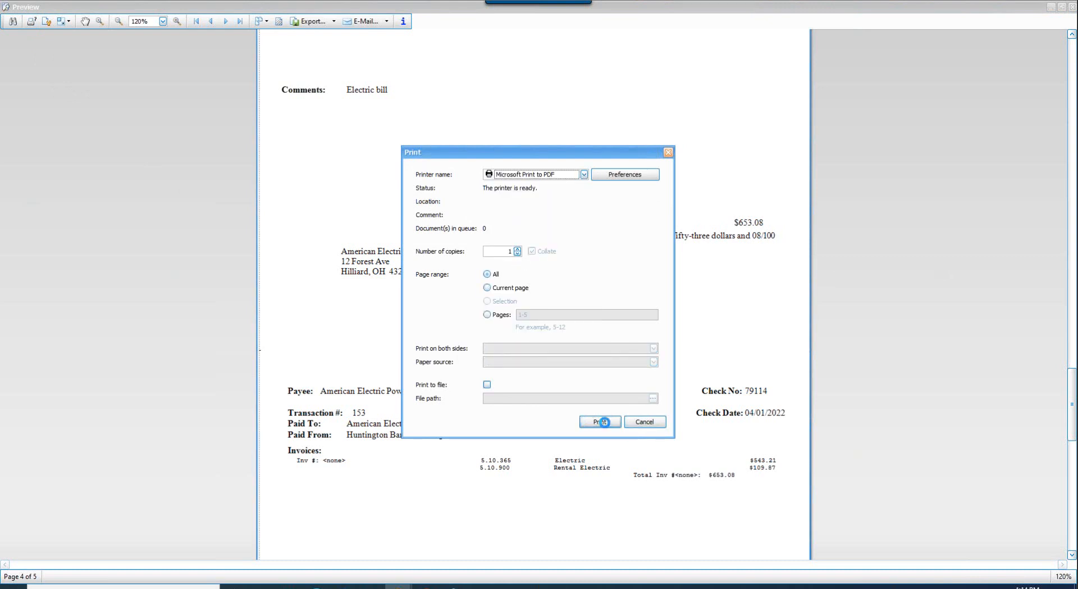
pyautogui.click(600, 421)
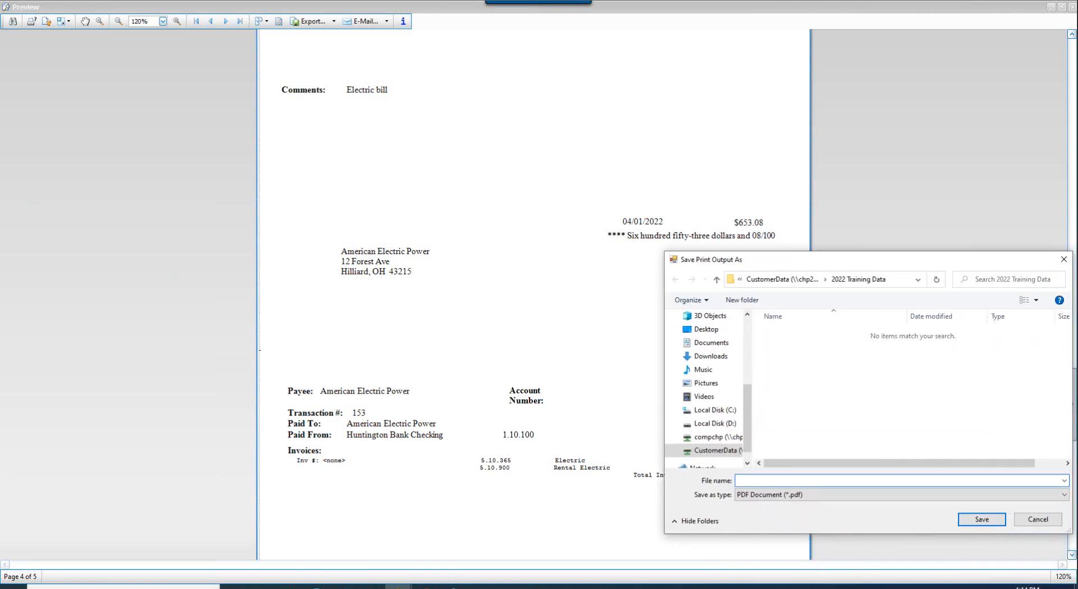
pyautogui.click(1038, 518)
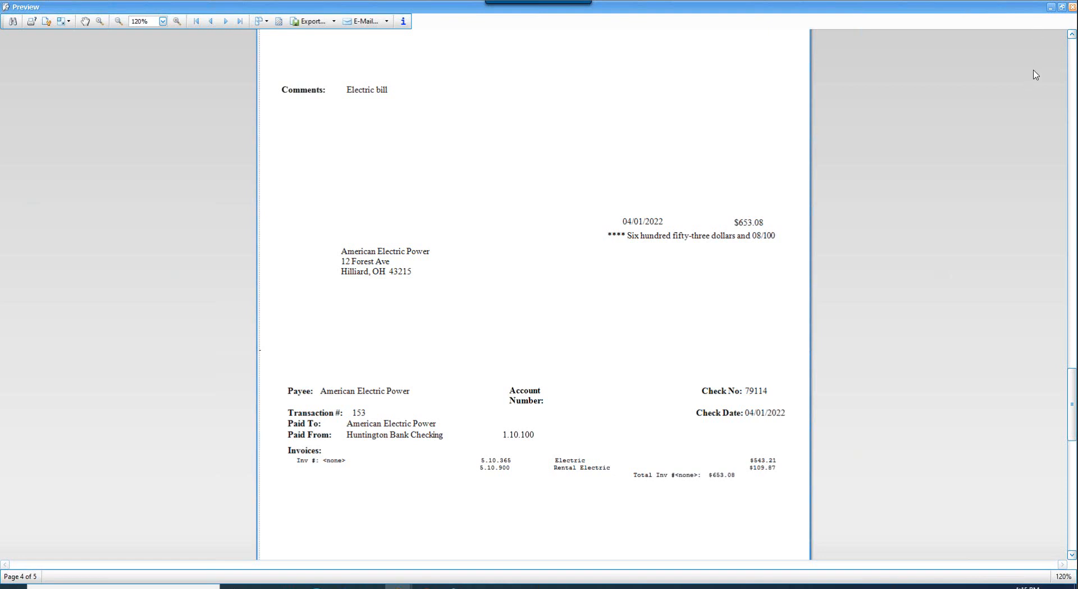
# Close the check preview and report that the checks did not all print correctly
pyautogui.click(1073, 7)
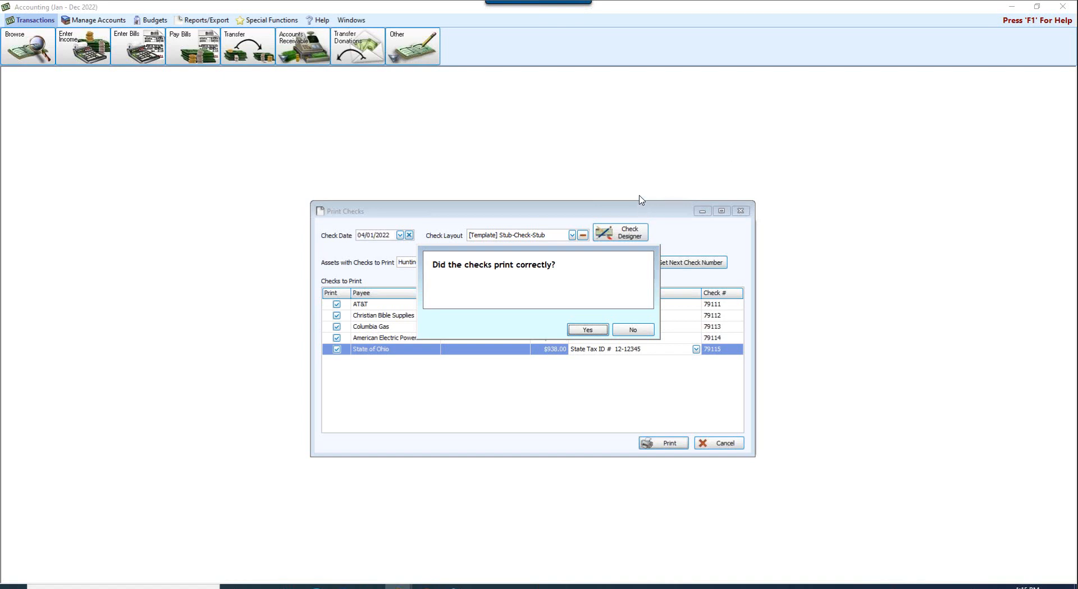
pyautogui.click(632, 332)
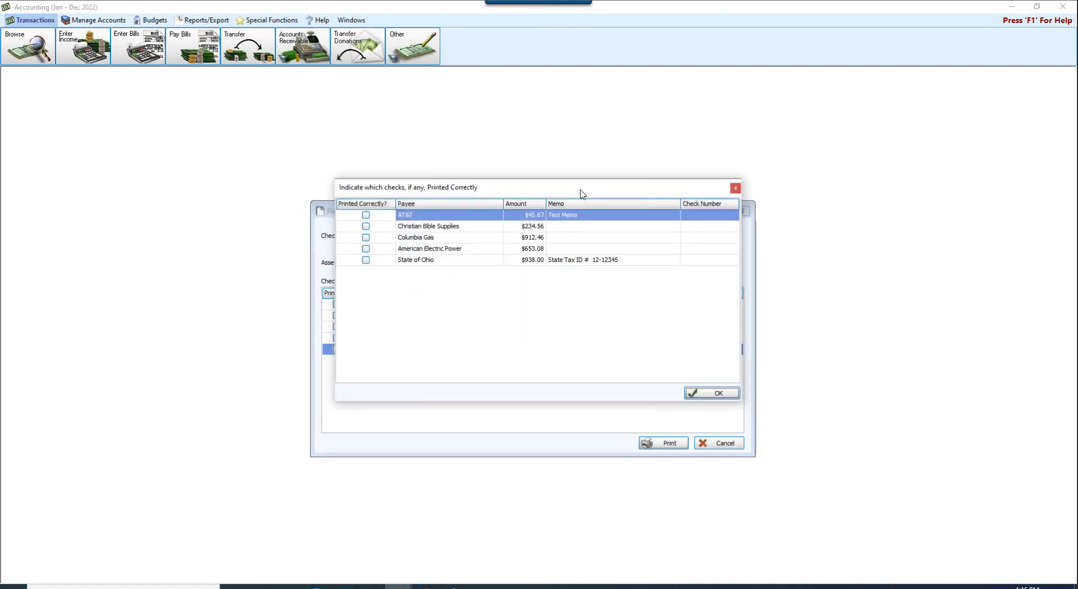
pyautogui.moveTo(580, 192); pyautogui.dragTo(571, 219)
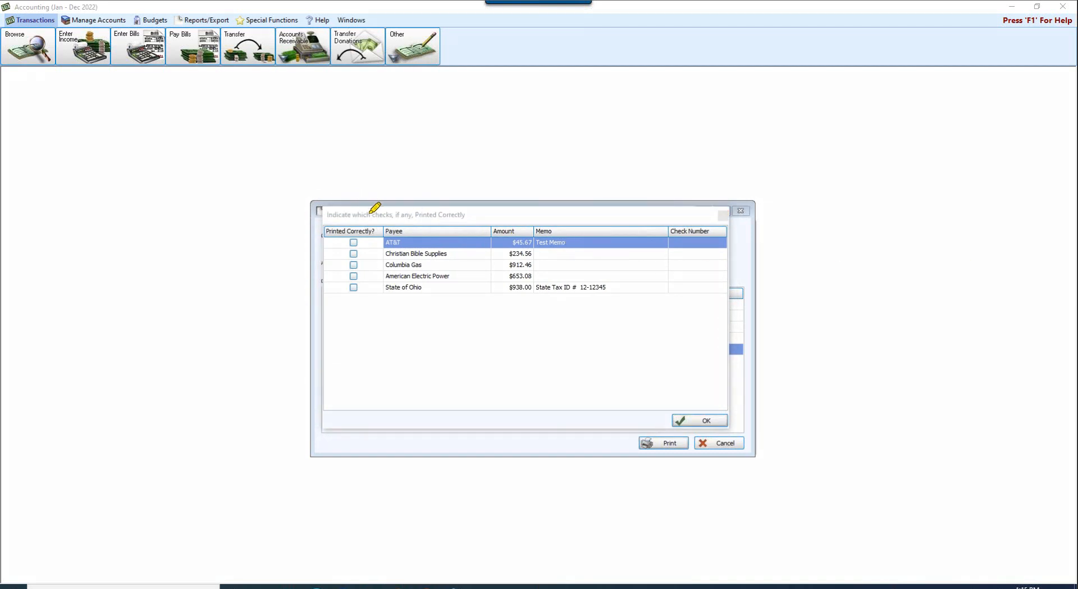
pyautogui.moveTo(371, 212)
pyautogui.mouseDown()
pyautogui.moveTo(324, 211)
pyautogui.moveTo(377, 200)
pyautogui.moveTo(502, 212)
pyautogui.moveTo(457, 228)
pyautogui.moveTo(367, 232)
pyautogui.moveTo(335, 200)
pyautogui.mouseUp()
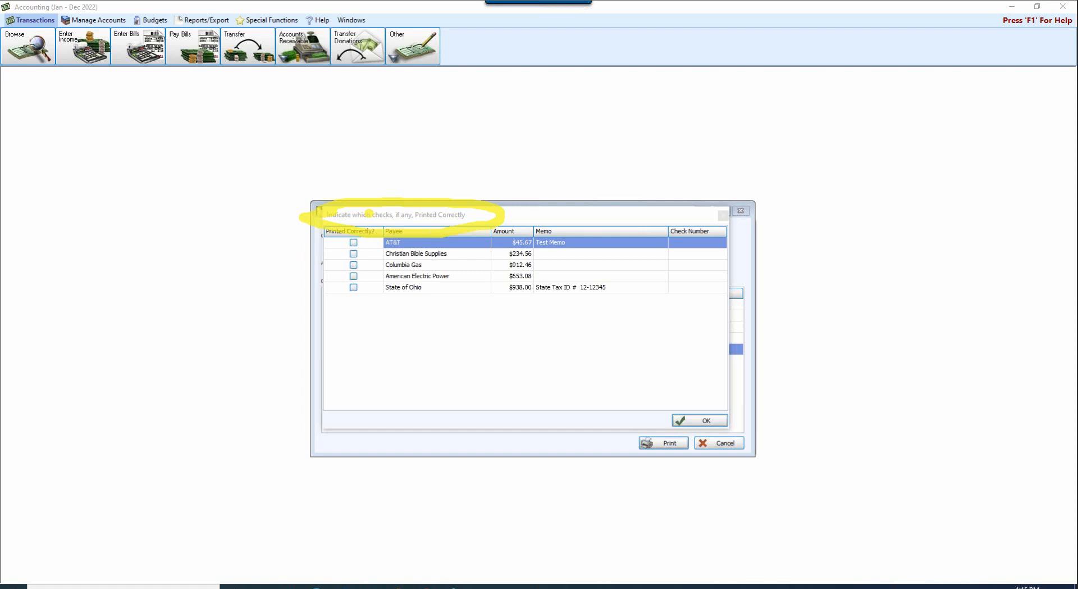
pyautogui.press('Escape')
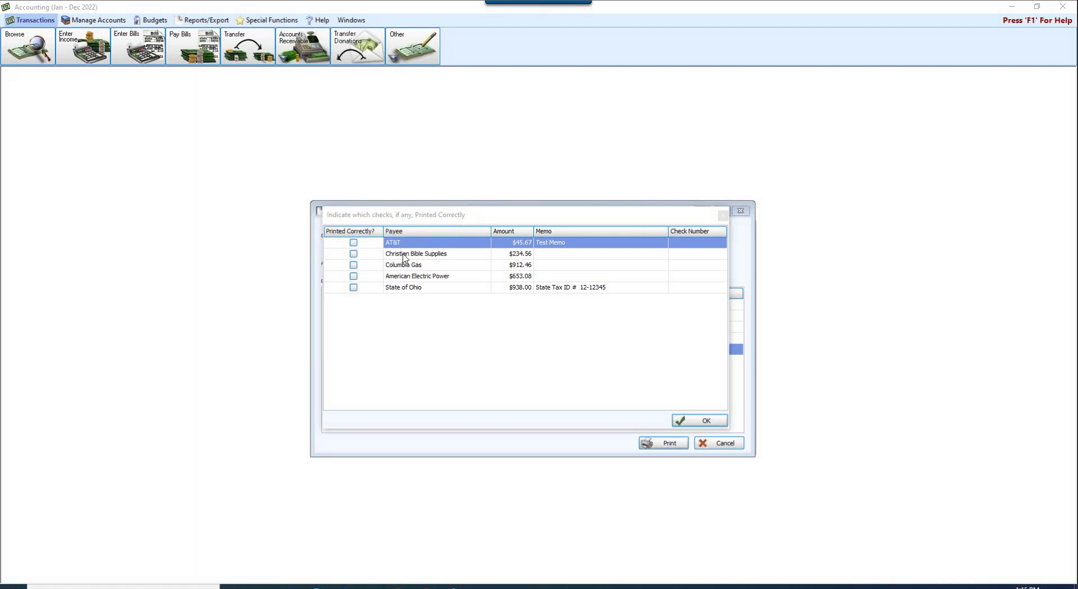
# Confirm the Christian Bible Supplies, Columbia Gas, American Electric Power and State of Ohio checks as printed correctly, leaving AT&T unmarked
pyautogui.click(353, 254)
pyautogui.click(354, 264)
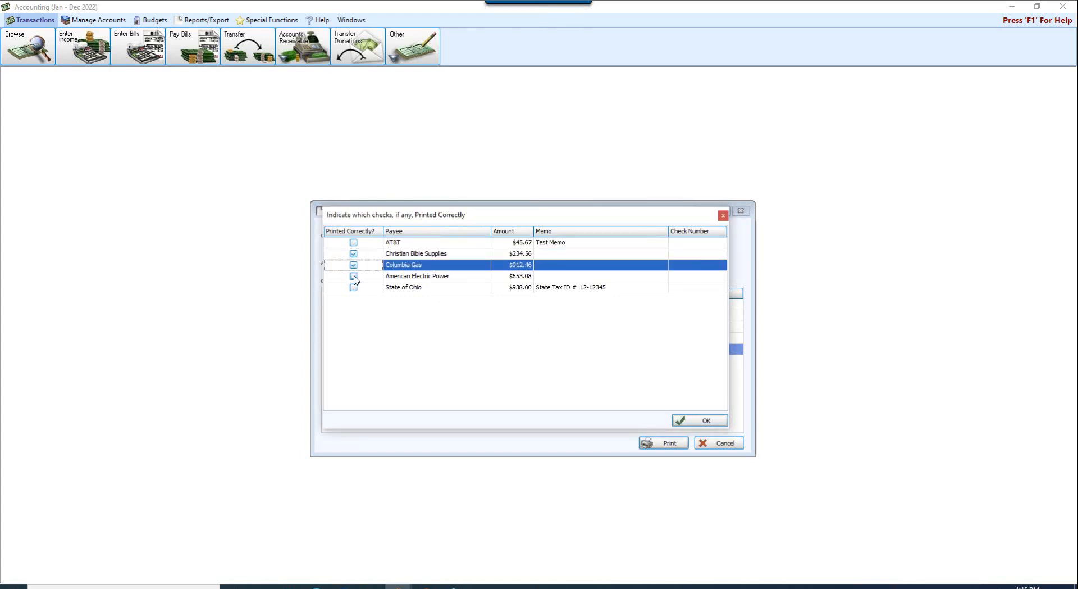
pyautogui.click(354, 277)
pyautogui.click(354, 287)
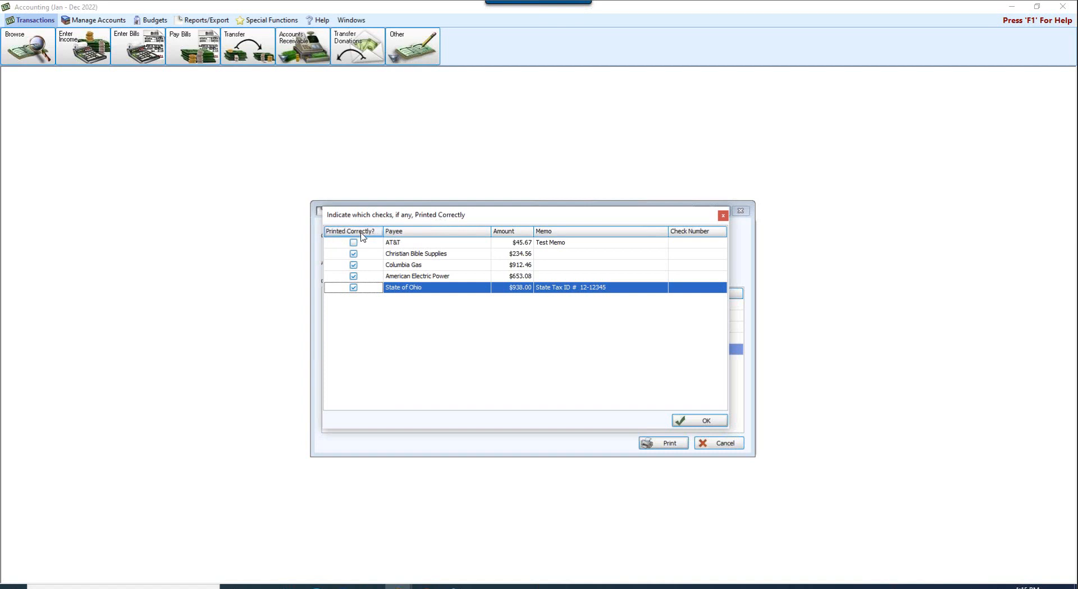
pyautogui.click(355, 288)
pyautogui.click(704, 426)
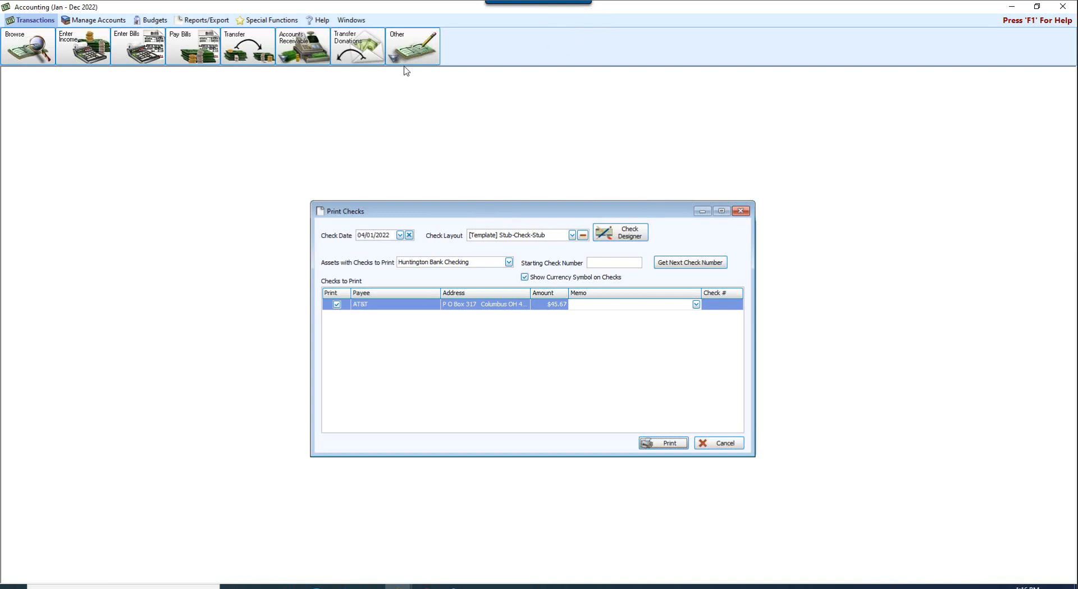
pyautogui.click(410, 49)
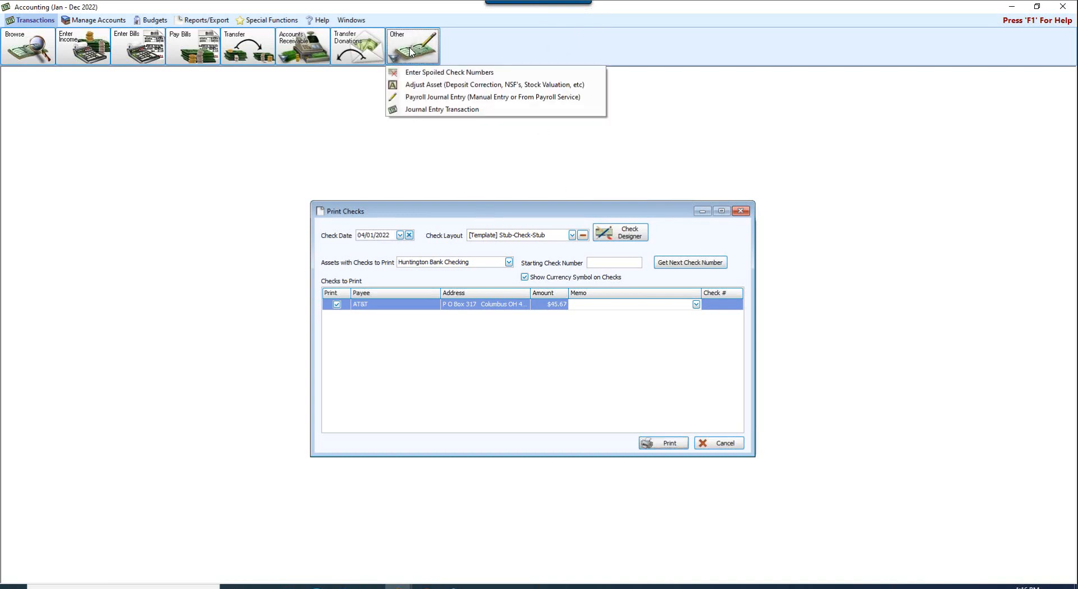
pyautogui.click(278, 139)
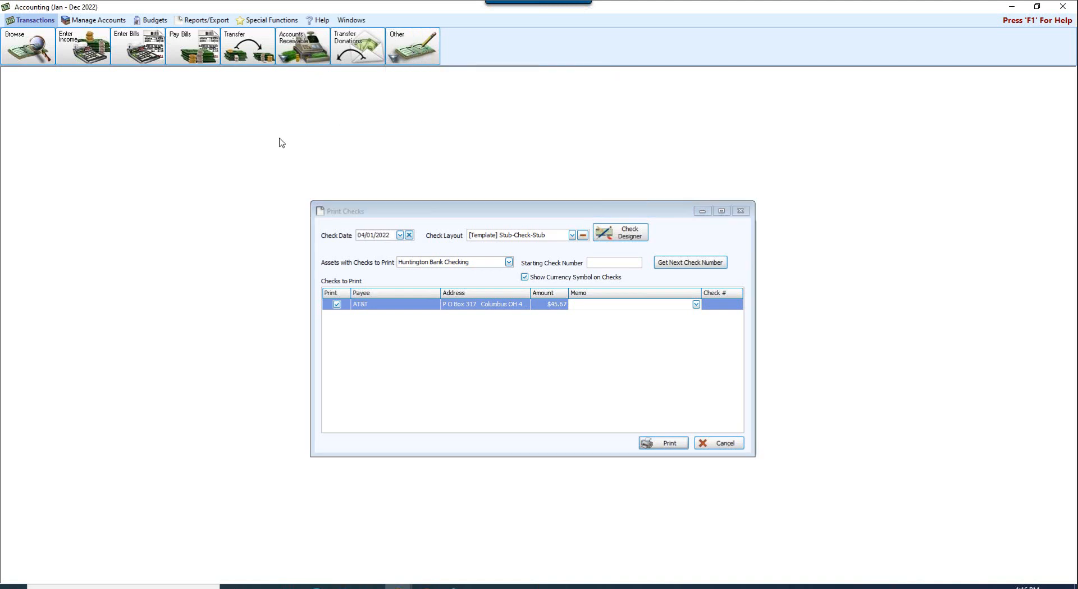
# Get the next check number for the AT&T check, try 79111 instead, restore the next number, and close check printing without printing
pyautogui.click(521, 212)
pyautogui.click(674, 262)
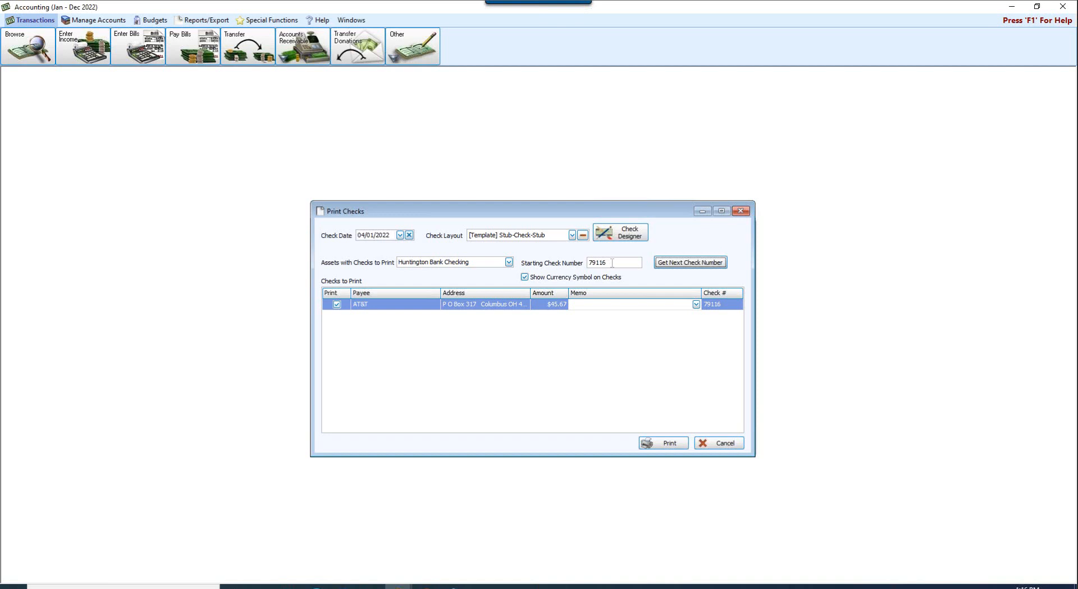
pyautogui.click(612, 263)
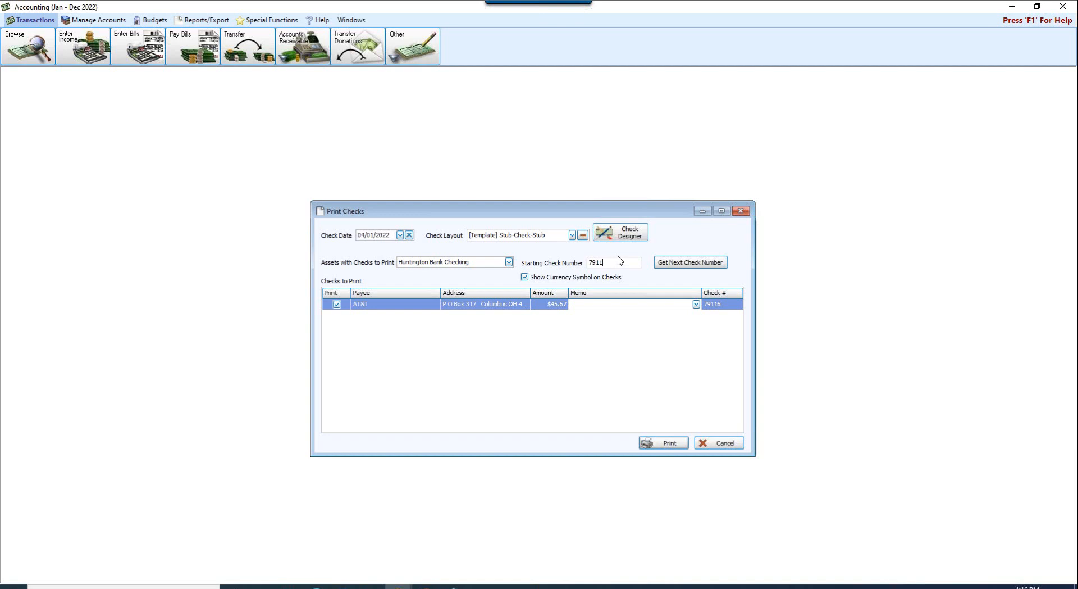
pyautogui.write('1')
pyautogui.click(682, 267)
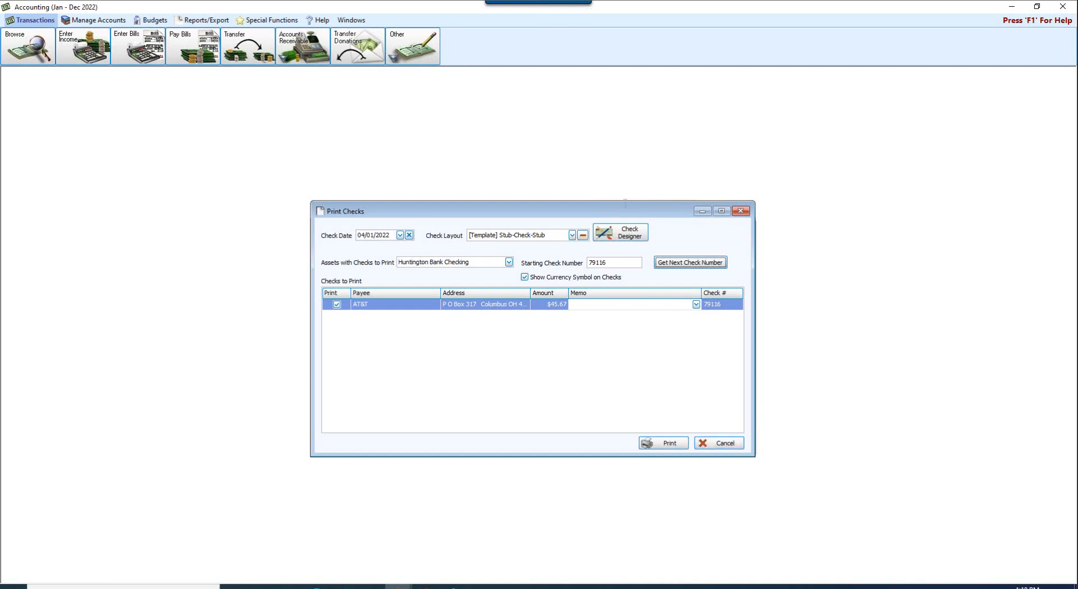
pyautogui.click(741, 210)
# Open the form for entering spoiled check numbers, examine its fields, and cancel it without posting
pyautogui.click(413, 46)
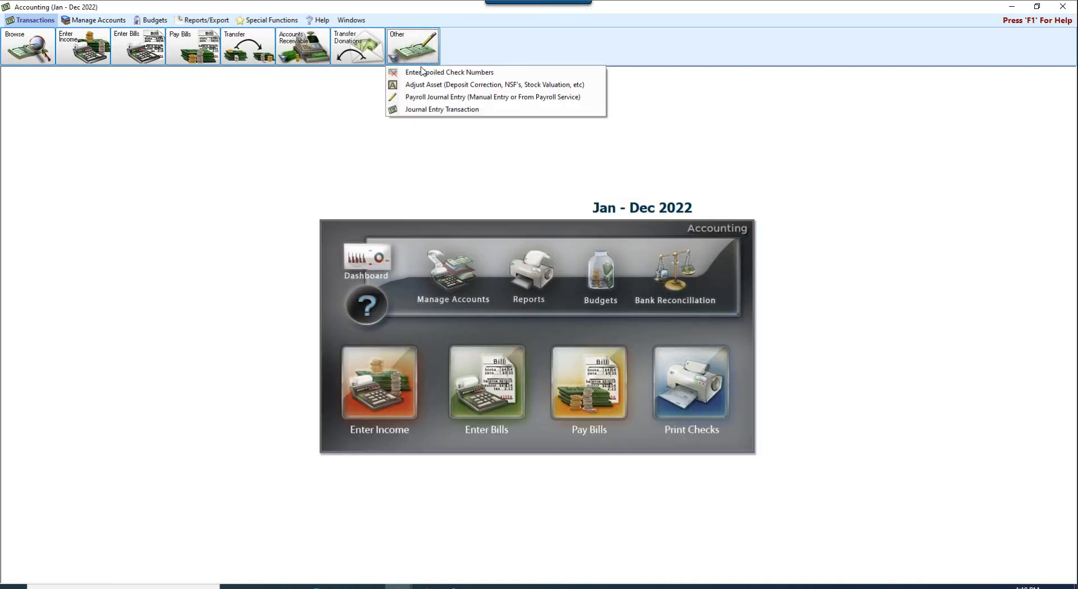
pyautogui.click(433, 72)
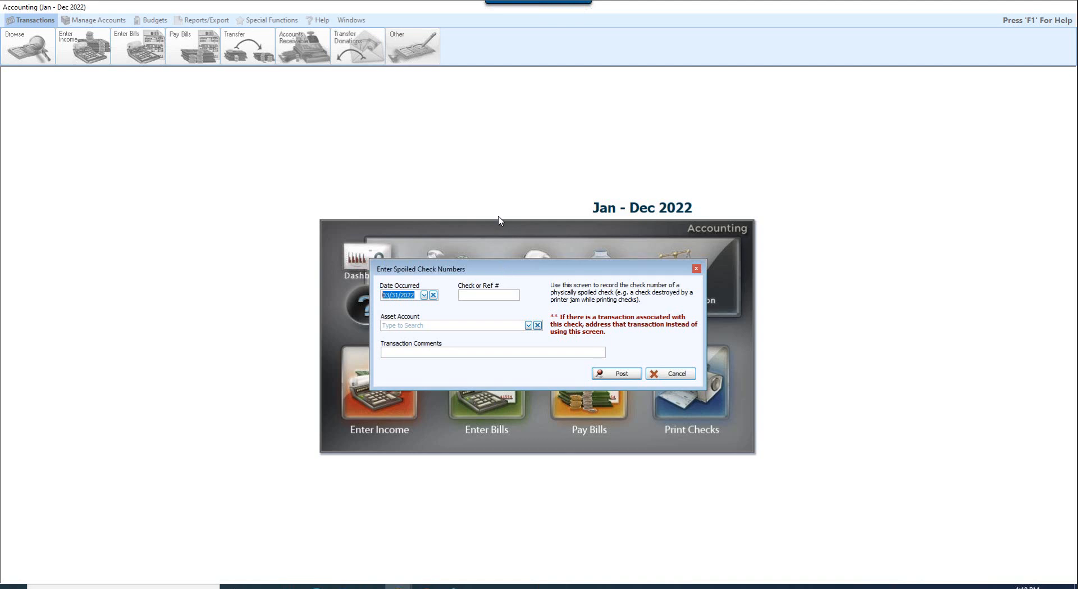
pyautogui.click(680, 374)
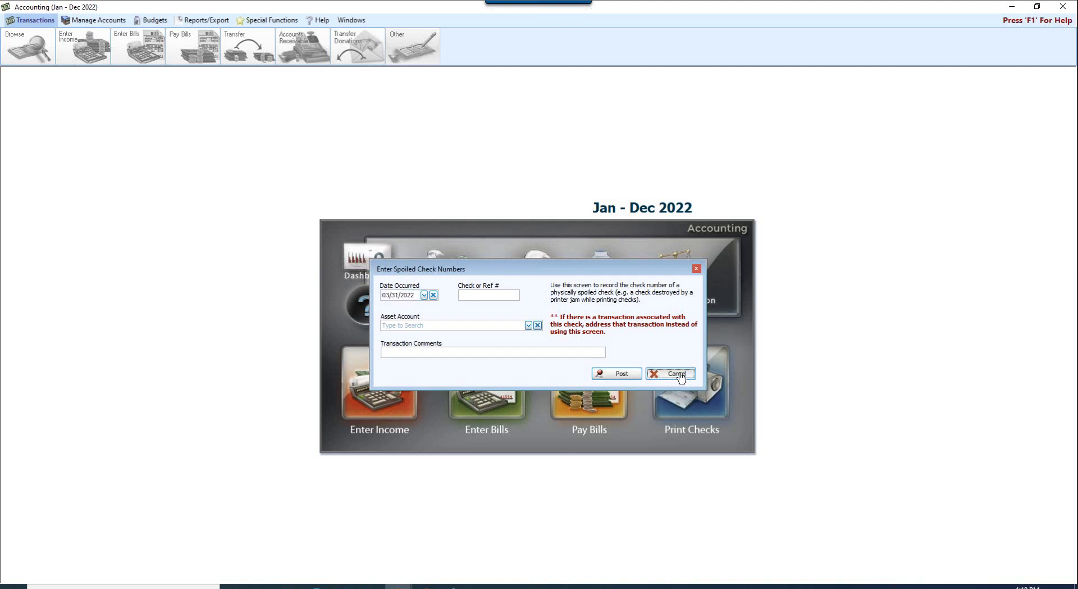